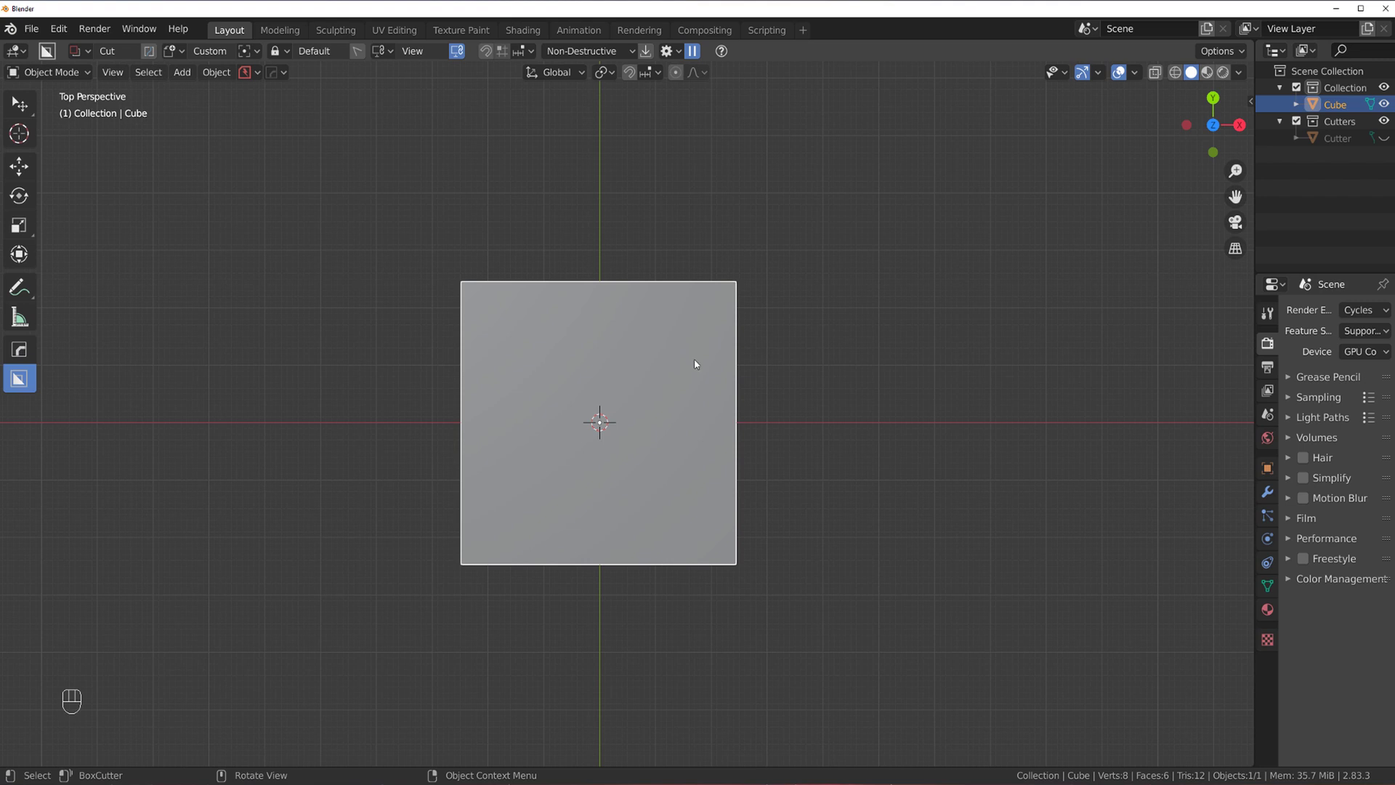
Switch the BoxCutter cutting shape from the pie menu to Ngon
{"action": "key", "text": "d"}
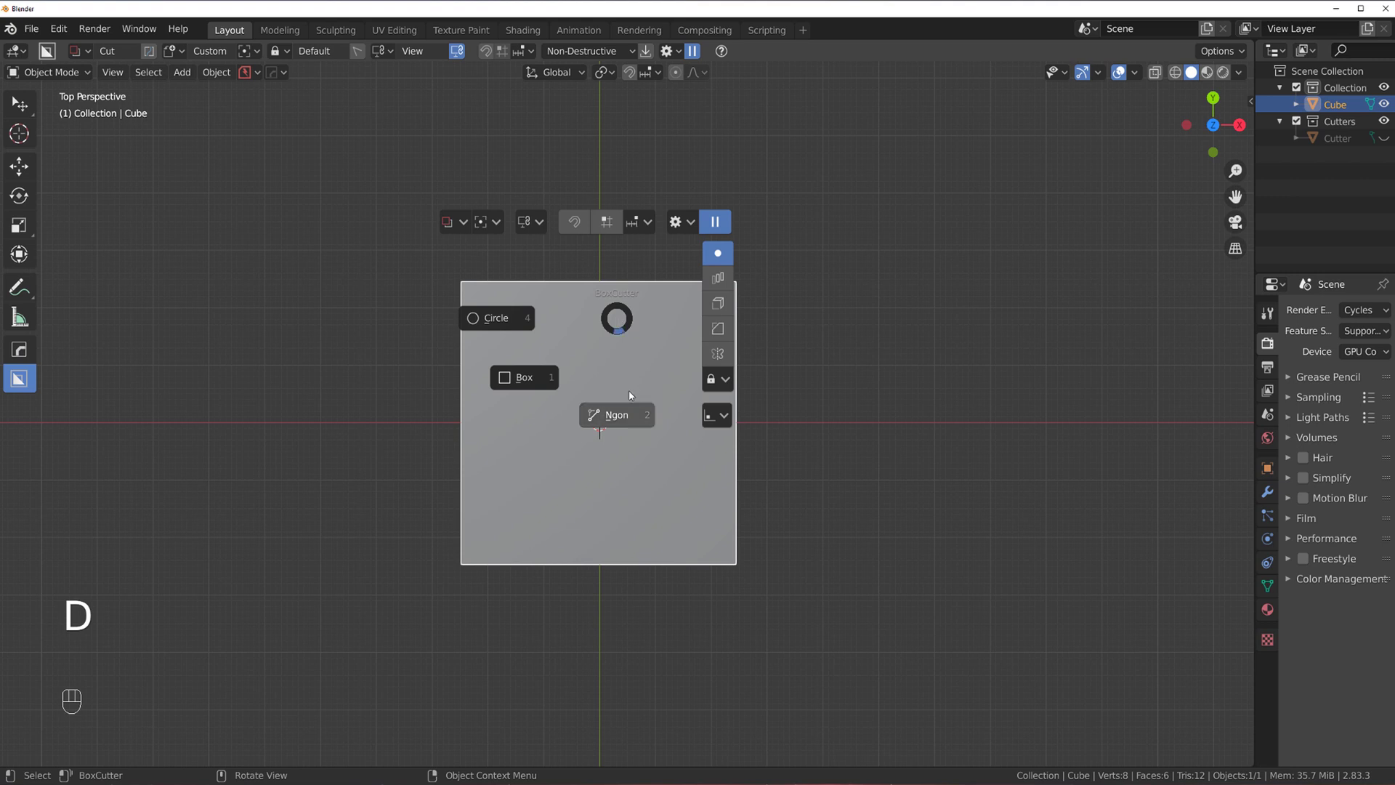
{"action": "left_click", "coordinate": [616, 414]}
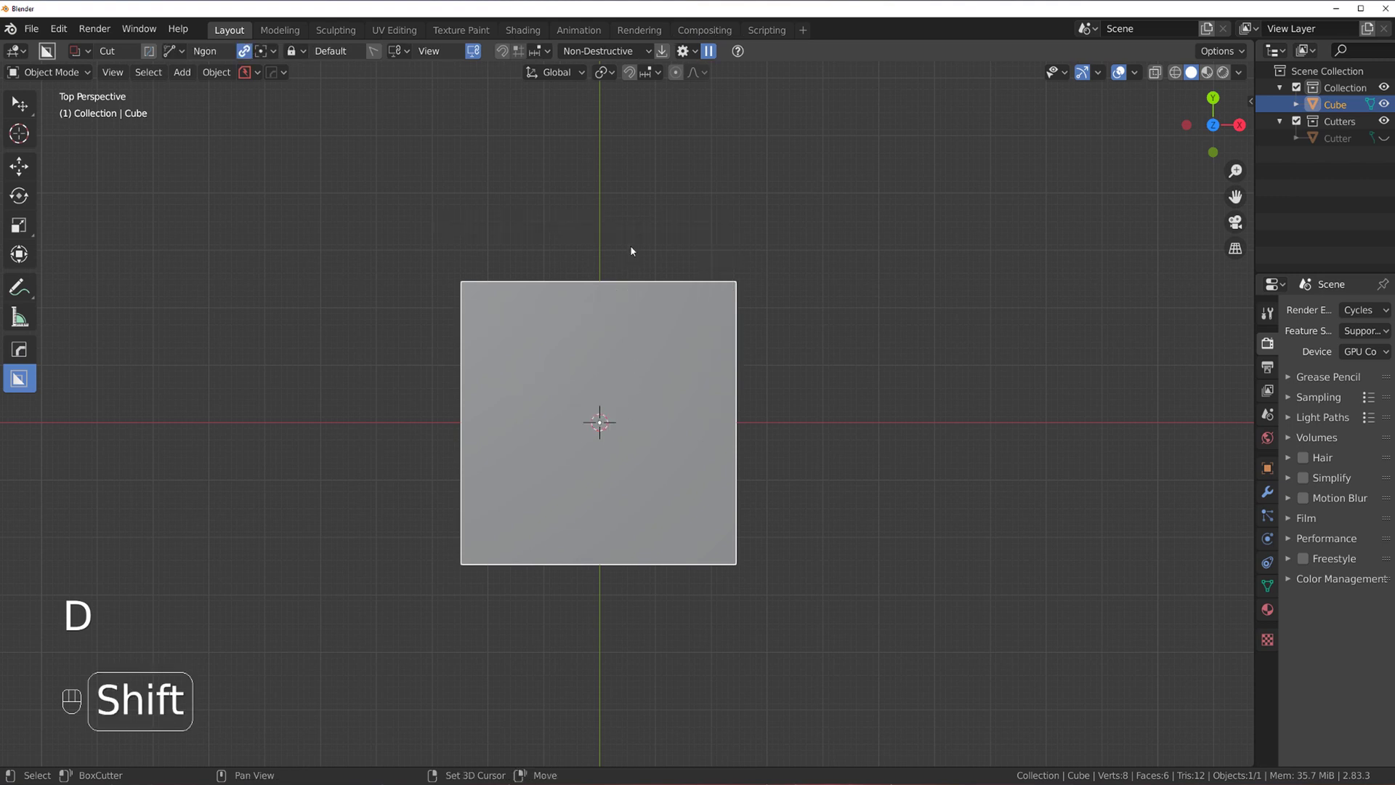
{"action": "key", "text": "shift+v"}
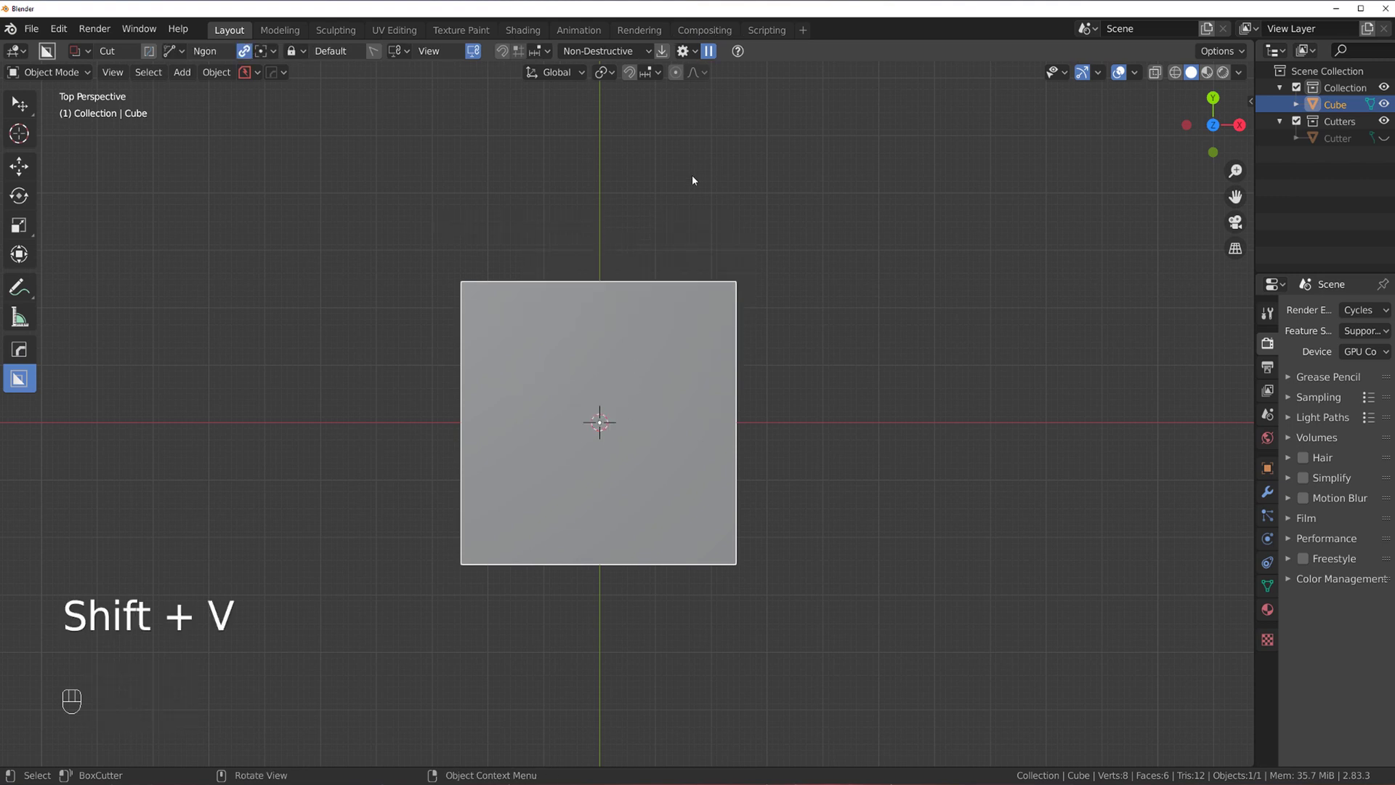
Draw a multi-point ngon cutter from above the cube down across its right half, and lock the shape
{"action": "left_click", "coordinate": [625, 289]}
{"action": "left_click_drag", "start_coordinate": [626, 204], "coordinate": [604, 370]}
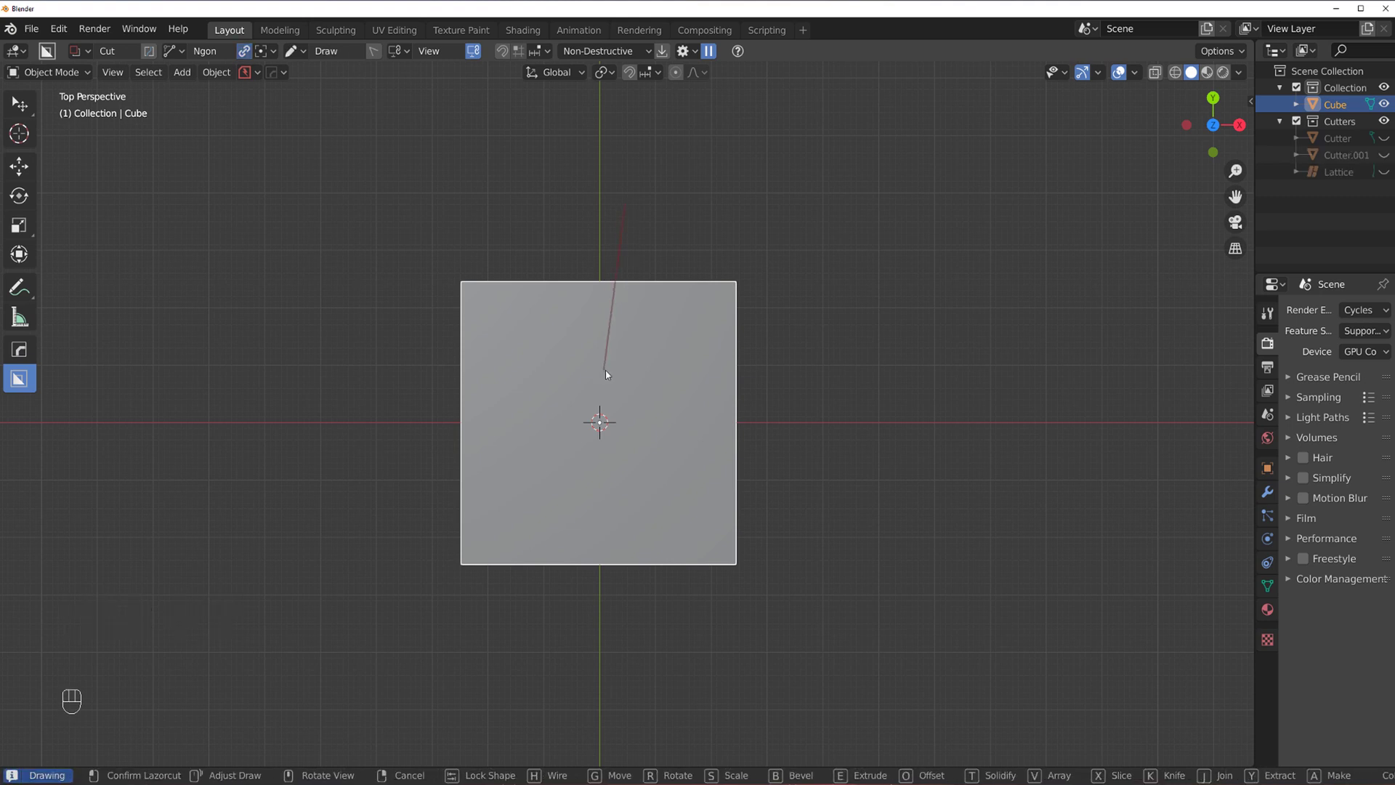
{"action": "left_click", "coordinate": [643, 529]}
{"action": "left_click", "coordinate": [804, 616]}
{"action": "left_click", "coordinate": [955, 444]}
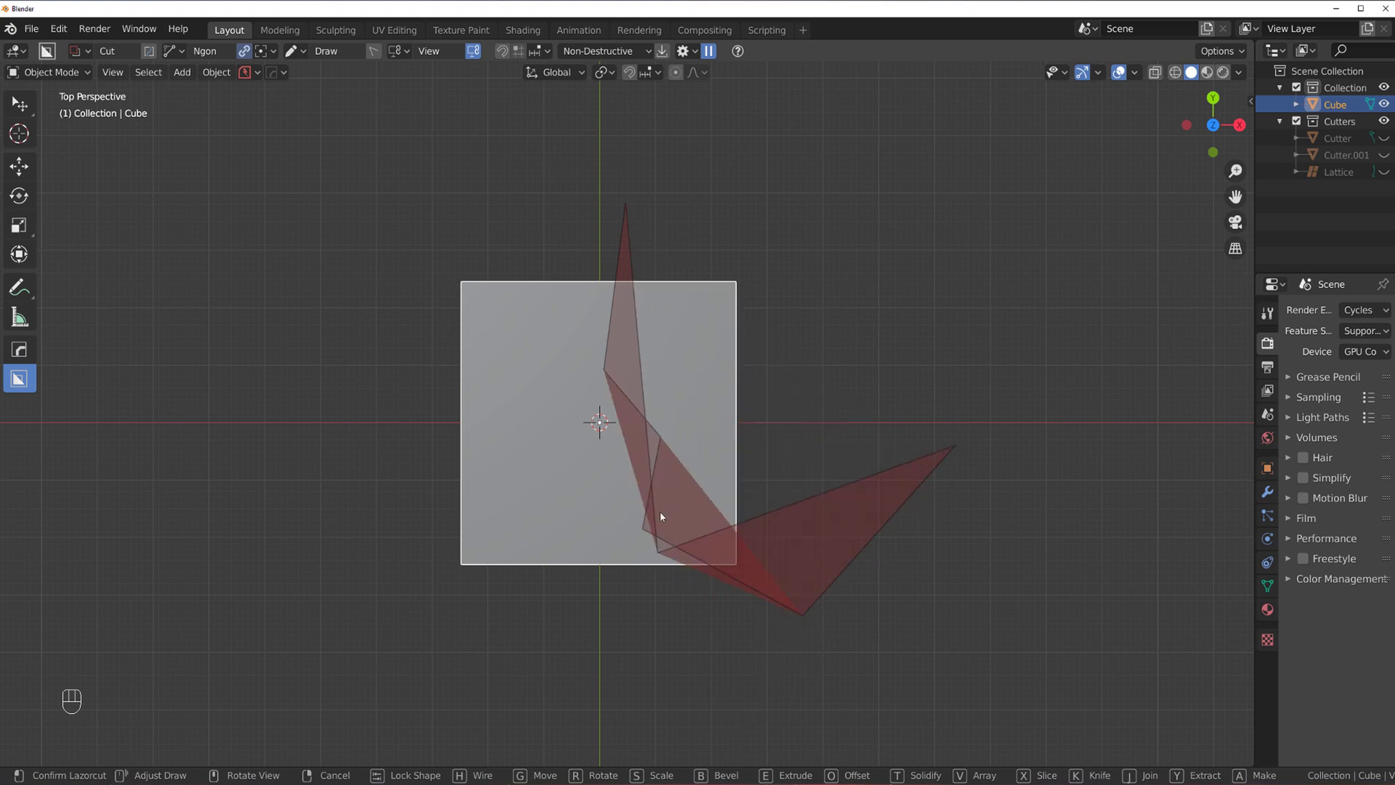
{"action": "key", "text": "Tab"}
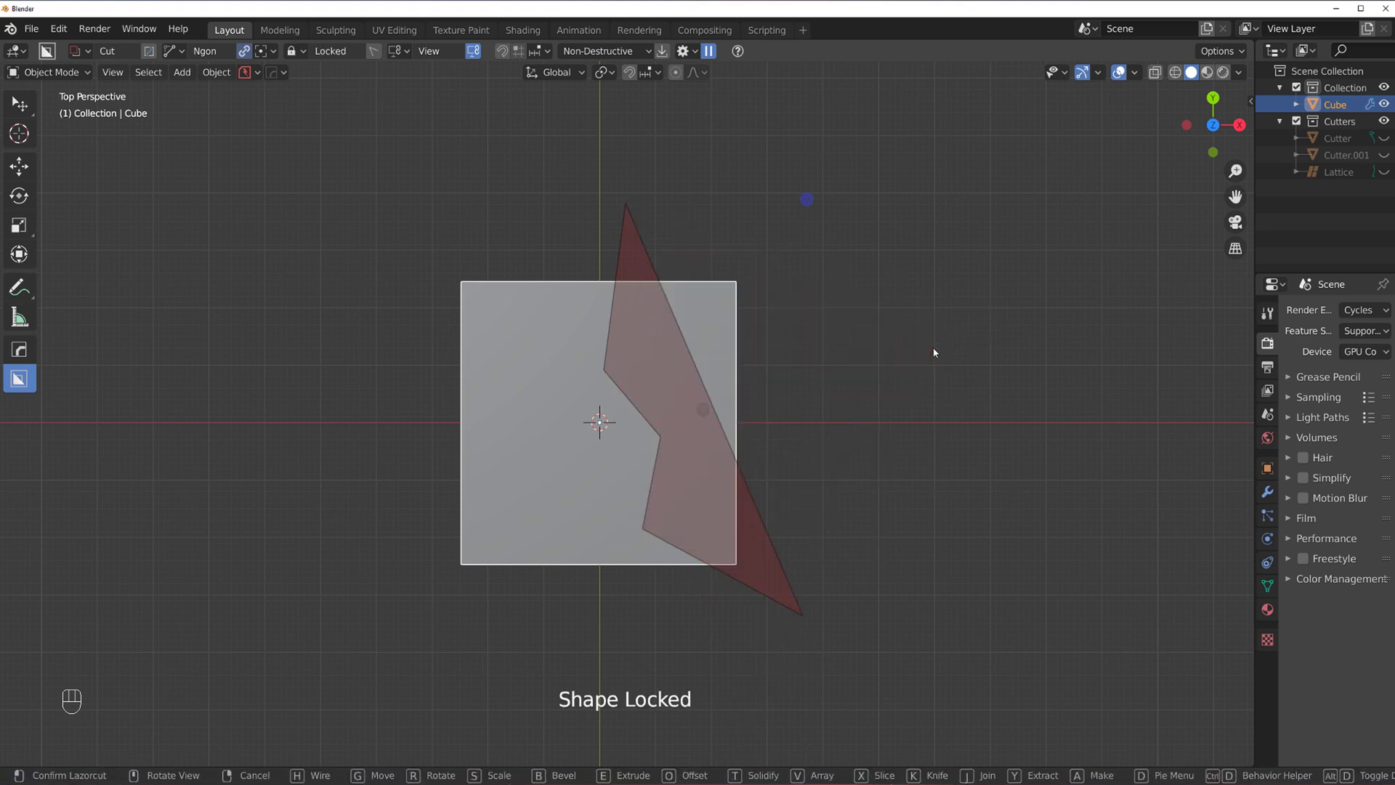
Remove the last points of the ngon cutter and place new ones below the cube and out to its right
{"action": "key", "text": "Tab"}
{"action": "key", "text": "Tab"}
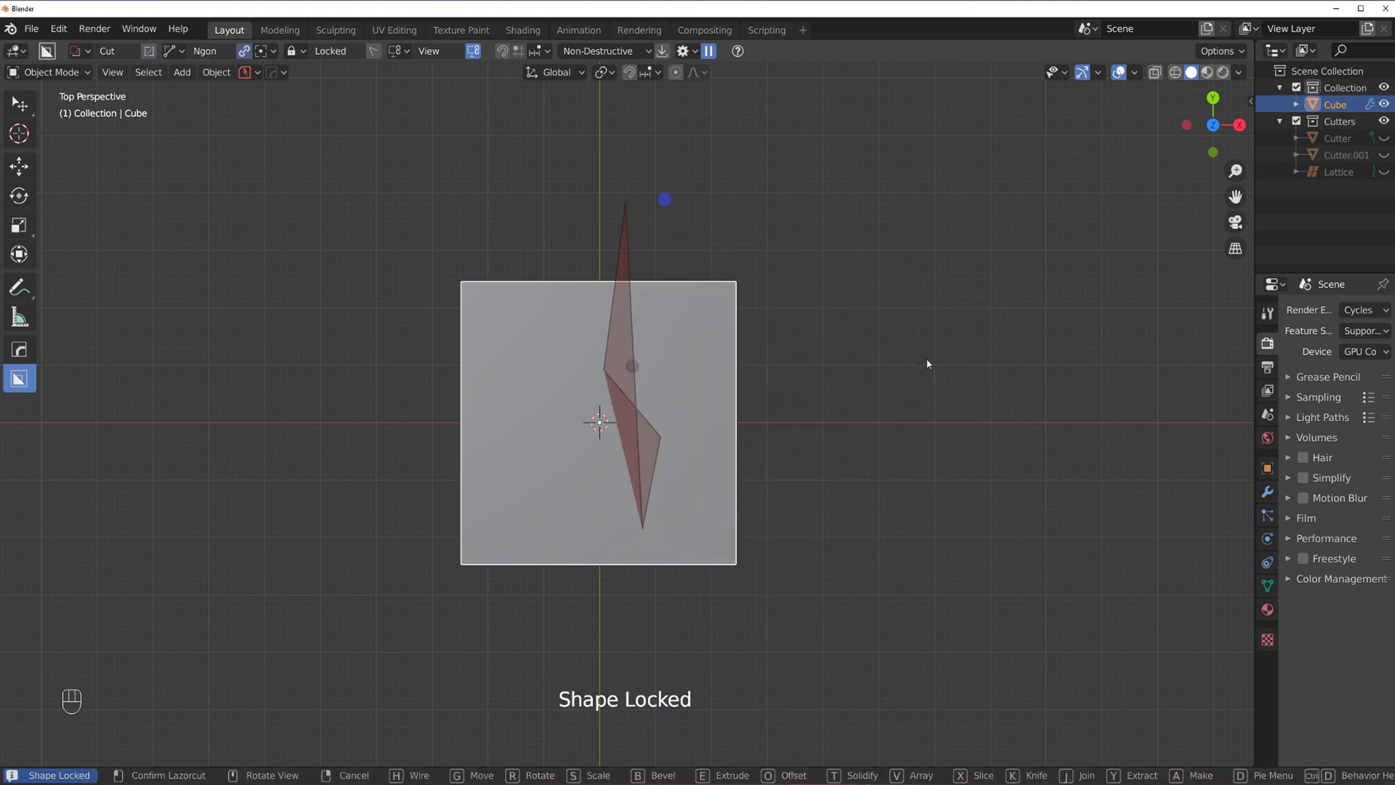
{"action": "key", "text": "Tab"}
{"action": "left_click", "coordinate": [645, 582]}
{"action": "left_click", "coordinate": [861, 660]}
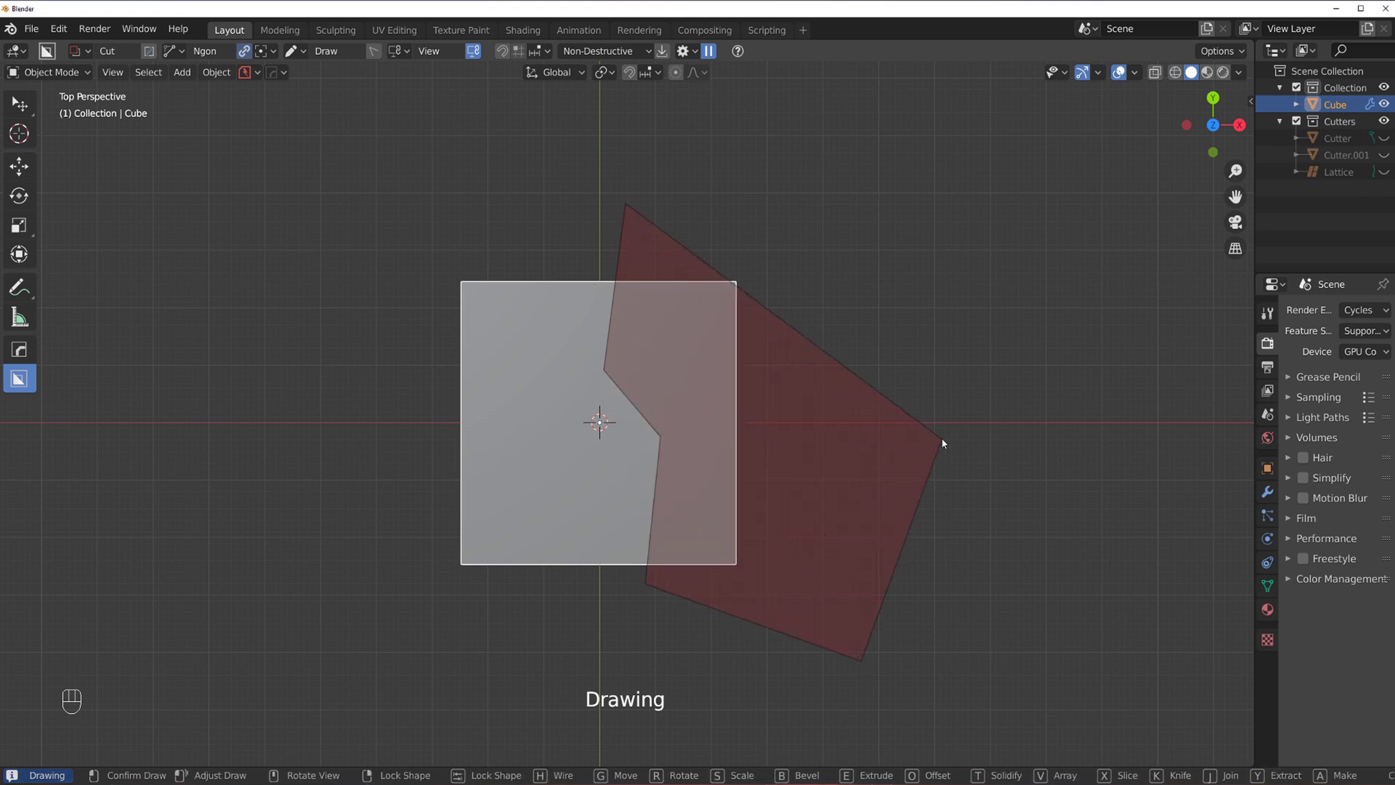
{"action": "left_click", "coordinate": [941, 440]}
Take the ngon cutter's points back one after another and cancel the cut
{"action": "key", "text": "Tab"}
{"action": "key", "text": "Tab"}
{"action": "key", "text": "Tab"}
{"action": "key", "text": "Tab"}
{"action": "key", "text": "Tab"}
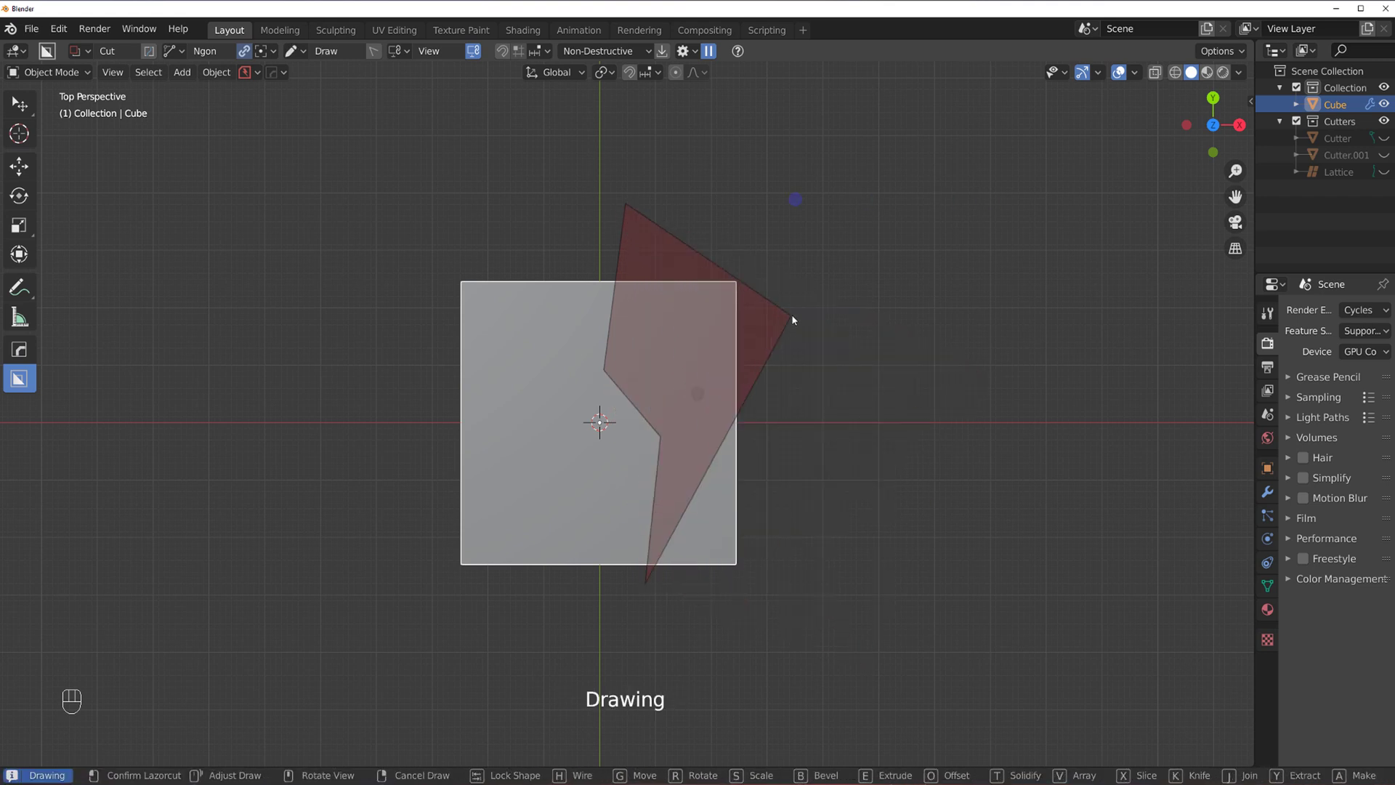
{"action": "key", "text": "Tab"}
{"action": "key", "text": "Tab"}
{"action": "key", "text": "Tab"}
{"action": "key", "text": "Tab"}
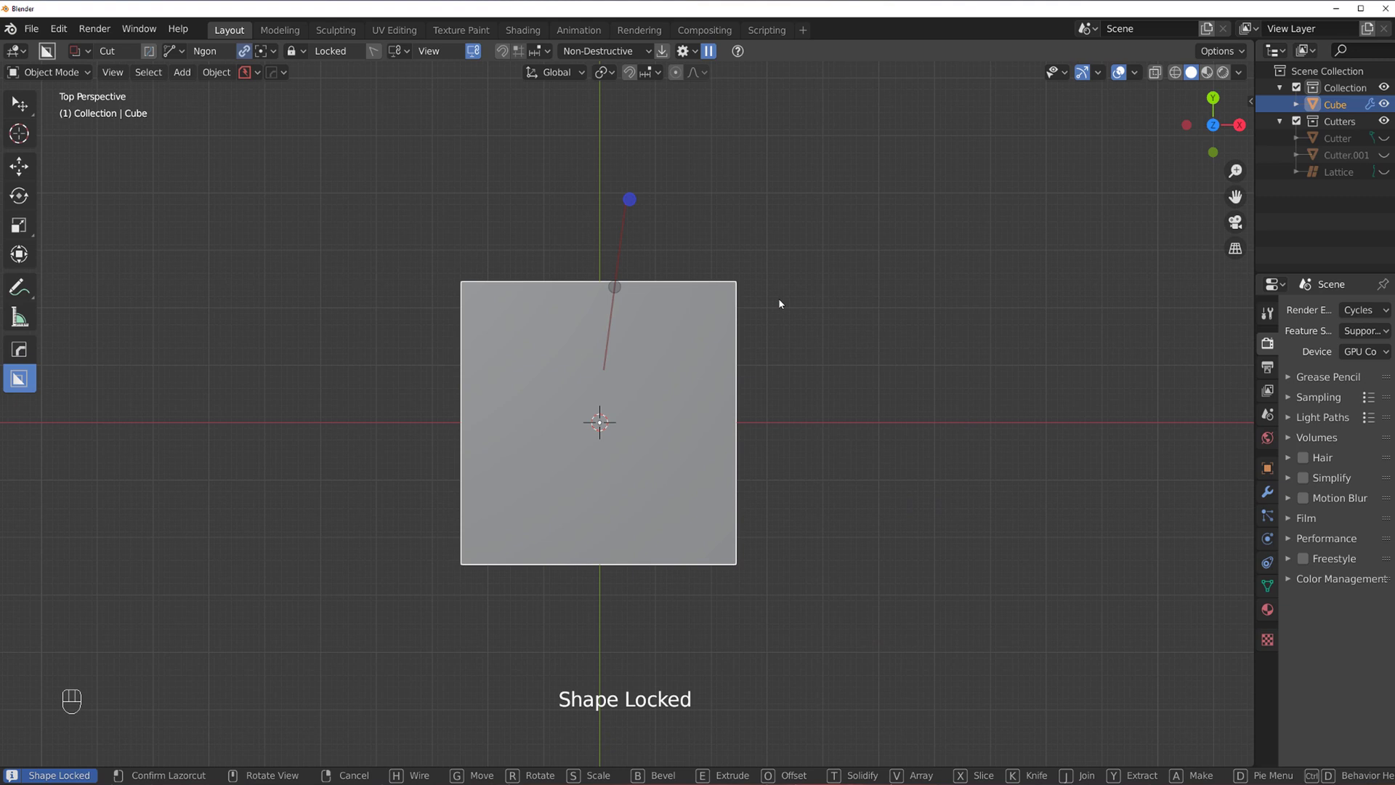
{"action": "right_click", "coordinate": [779, 300]}
Examine the RMB Cancel Ngon option in BoxCutter's input settings
{"action": "left_click", "coordinate": [682, 55]}
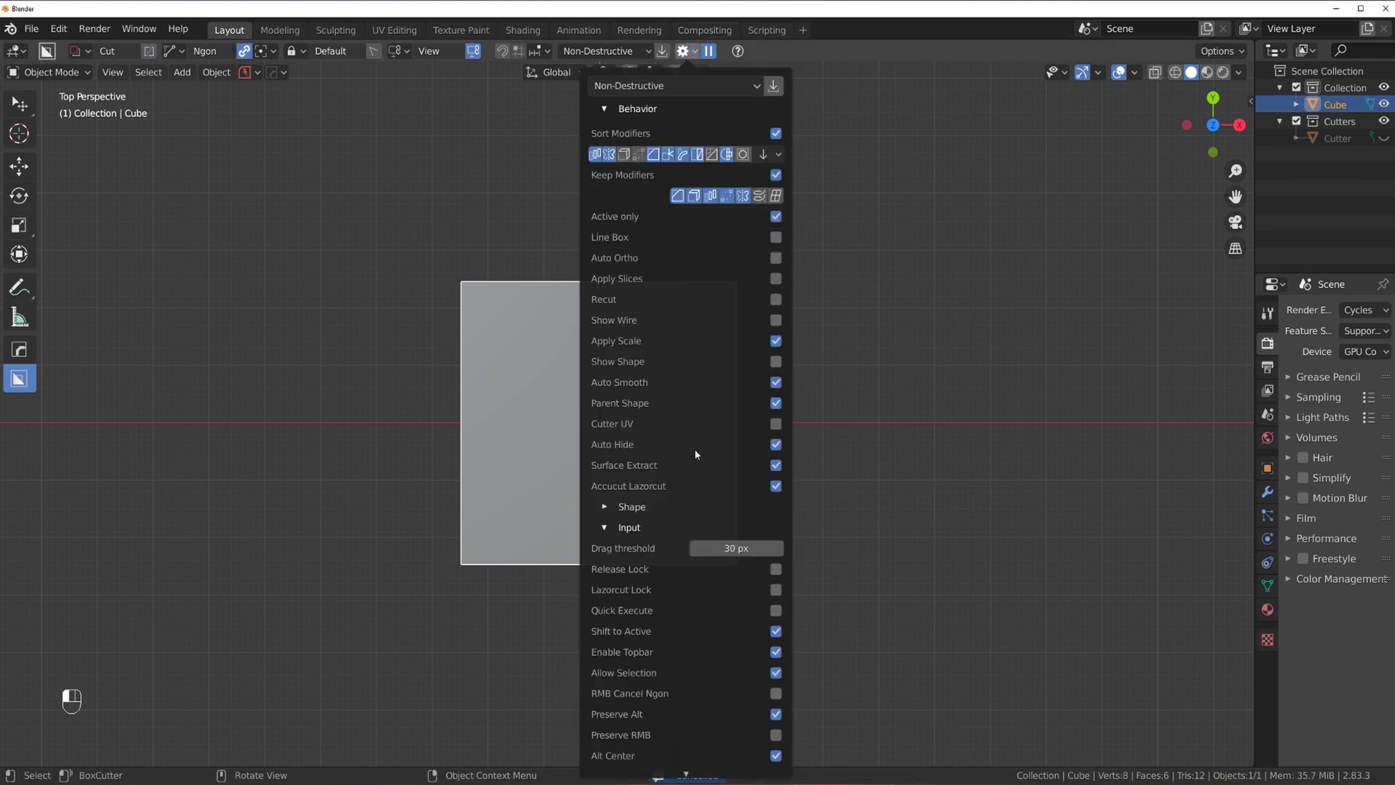
{"action": "scroll", "coordinate": [767, 504], "scroll_direction": "down", "scroll_amount": 4}
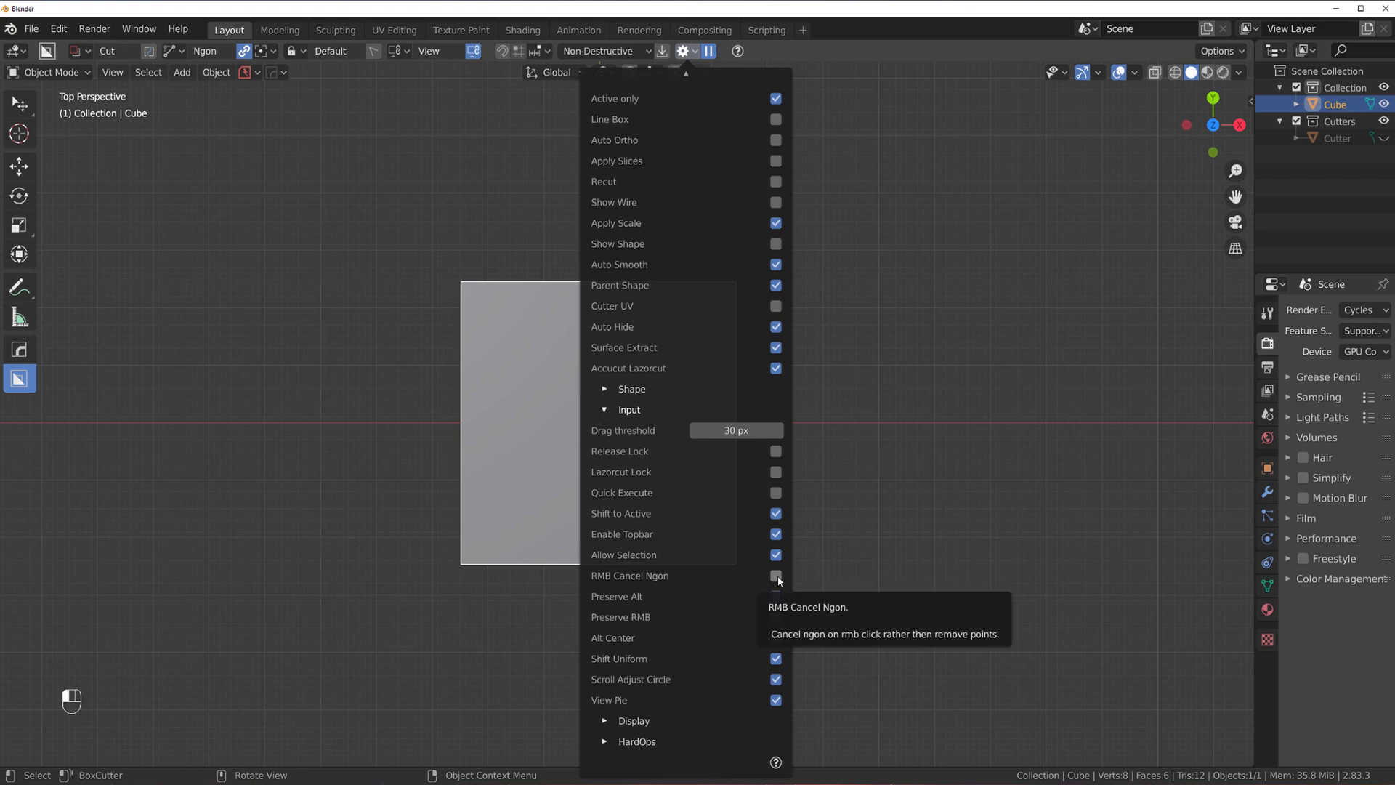
Draw an ngon cutter zigzagging down through the cube and around its right side, and cancel it by removing its points
{"action": "left_click_drag", "start_coordinate": [613, 170], "coordinate": [599, 370]}
{"action": "left_click", "coordinate": [664, 423]}
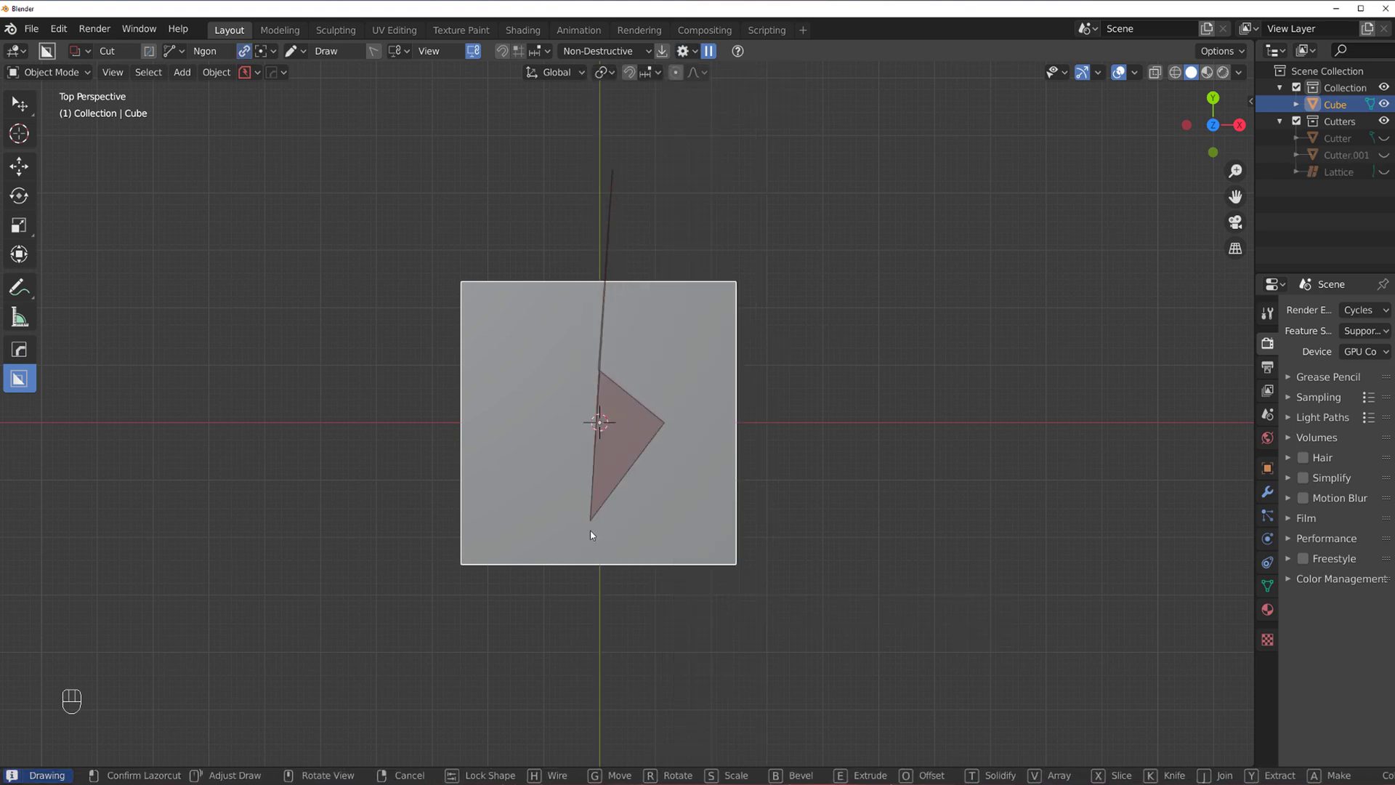
{"action": "left_click", "coordinate": [591, 531]}
{"action": "left_click", "coordinate": [715, 611]}
{"action": "left_click", "coordinate": [741, 730]}
{"action": "left_click", "coordinate": [939, 653]}
{"action": "left_click", "coordinate": [1043, 349]}
{"action": "right_click", "coordinate": [889, 350]}
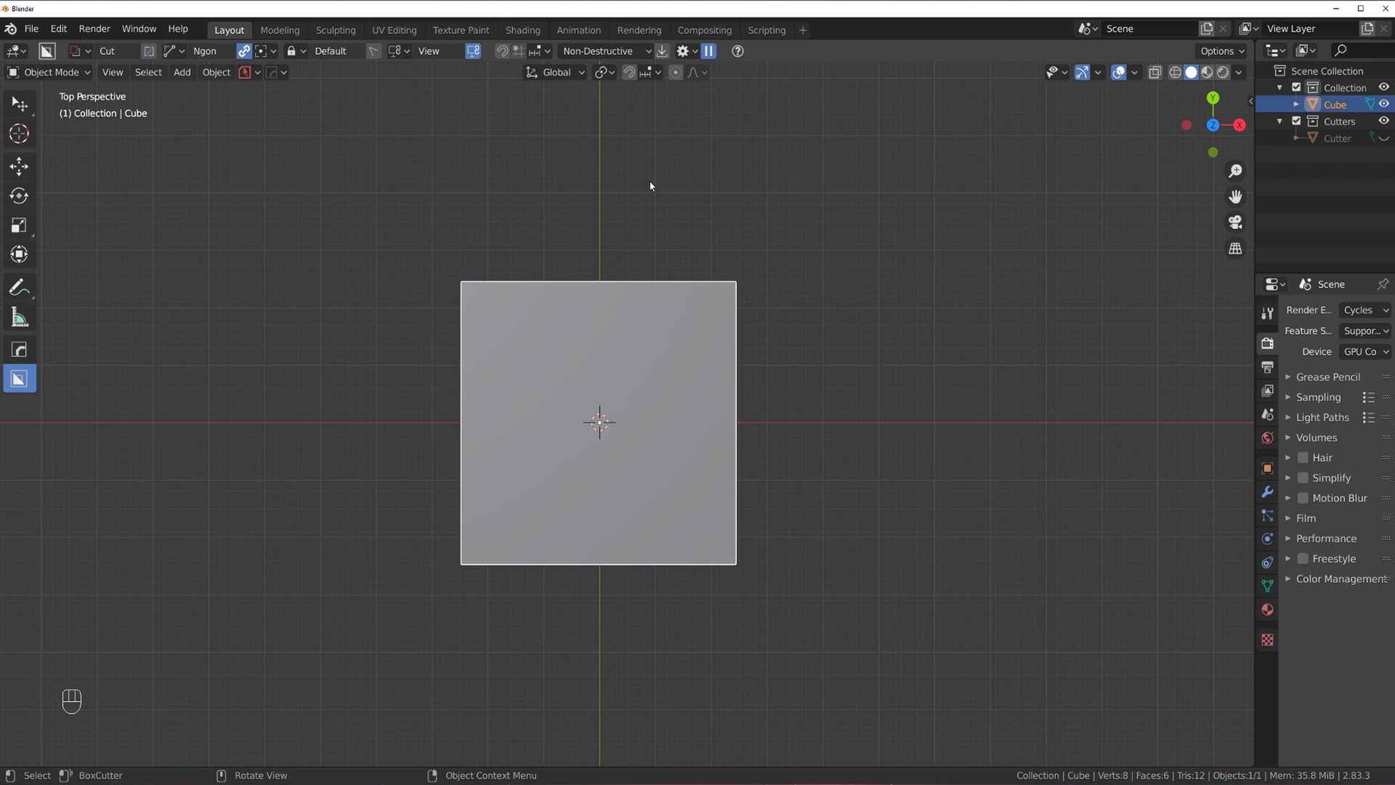
Cut away the cube's right part with an ngon cutter whose first edges are angle-snapped
{"action": "left_click", "coordinate": [608, 146]}
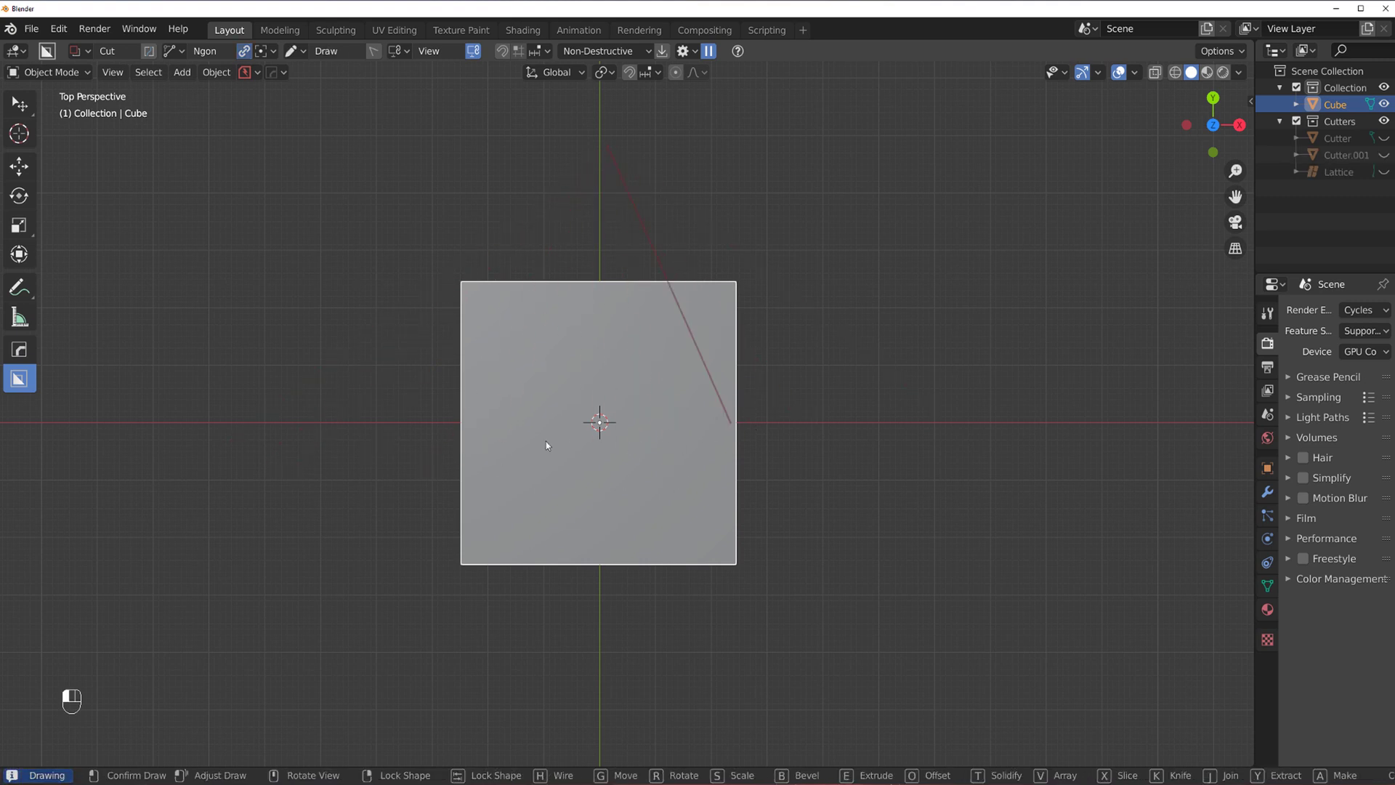
{"action": "key", "text": "ctrl"}
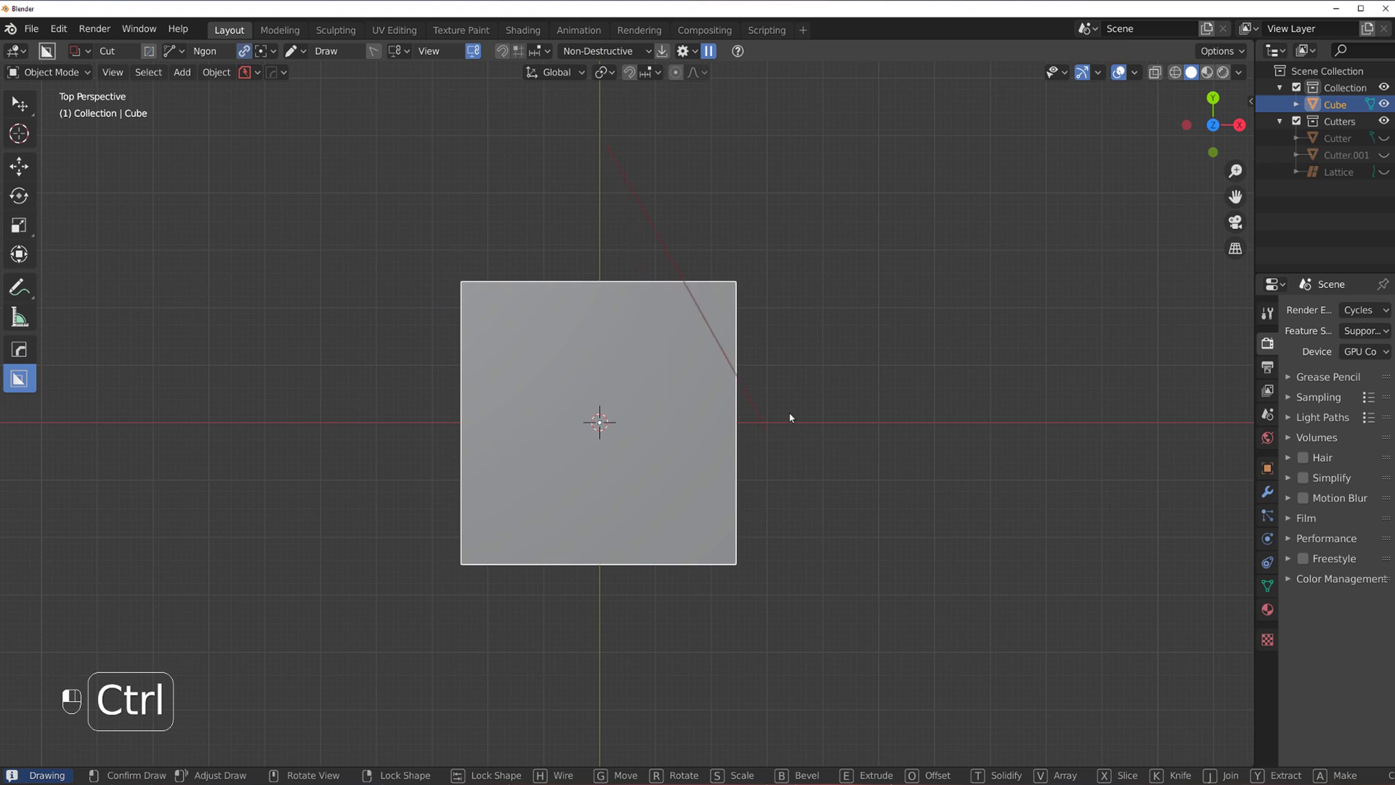
{"action": "left_click", "coordinate": [633, 418]}
{"action": "left_click", "coordinate": [661, 481]}
{"action": "left_click", "coordinate": [664, 670]}
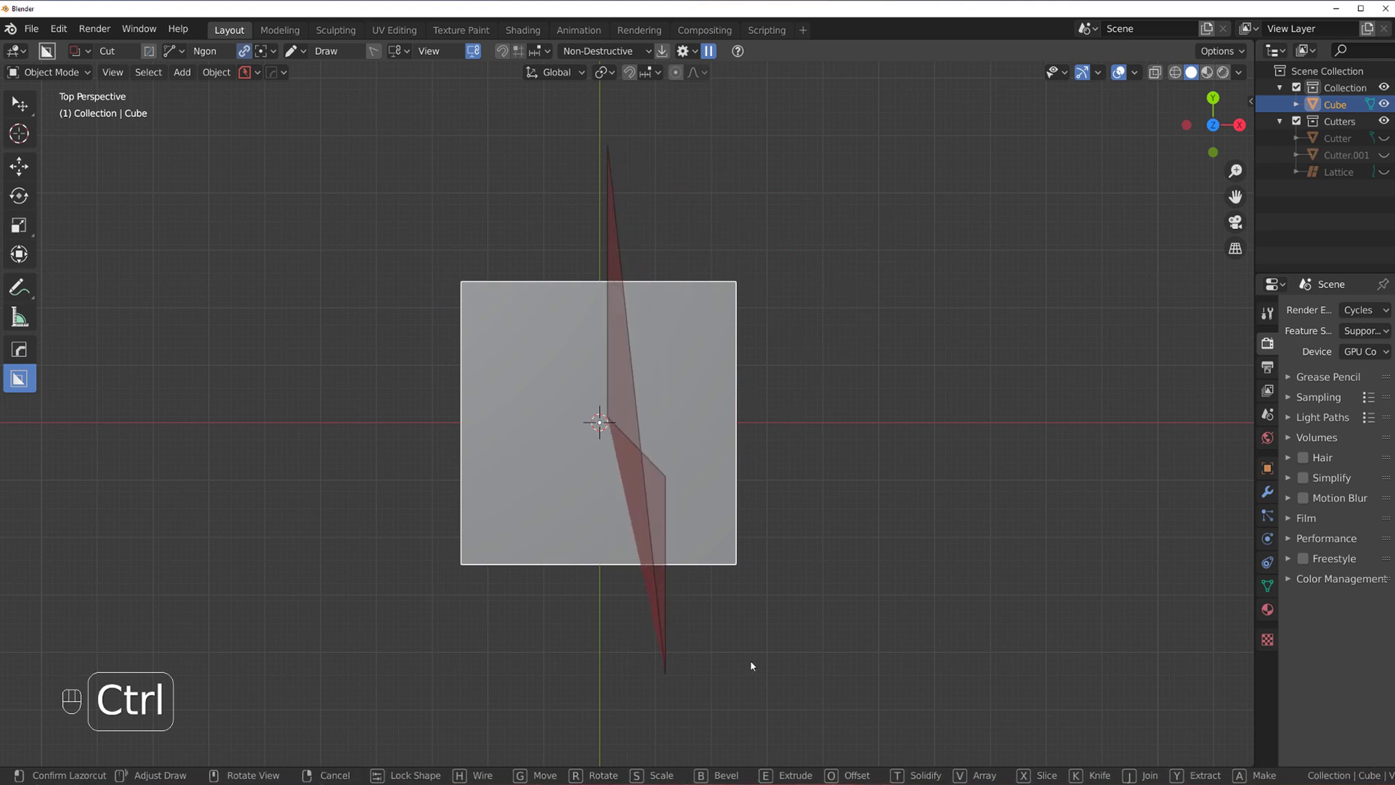
{"action": "left_click", "coordinate": [959, 592]}
{"action": "left_click", "coordinate": [849, 160]}
{"action": "left_click", "coordinate": [894, 149]}
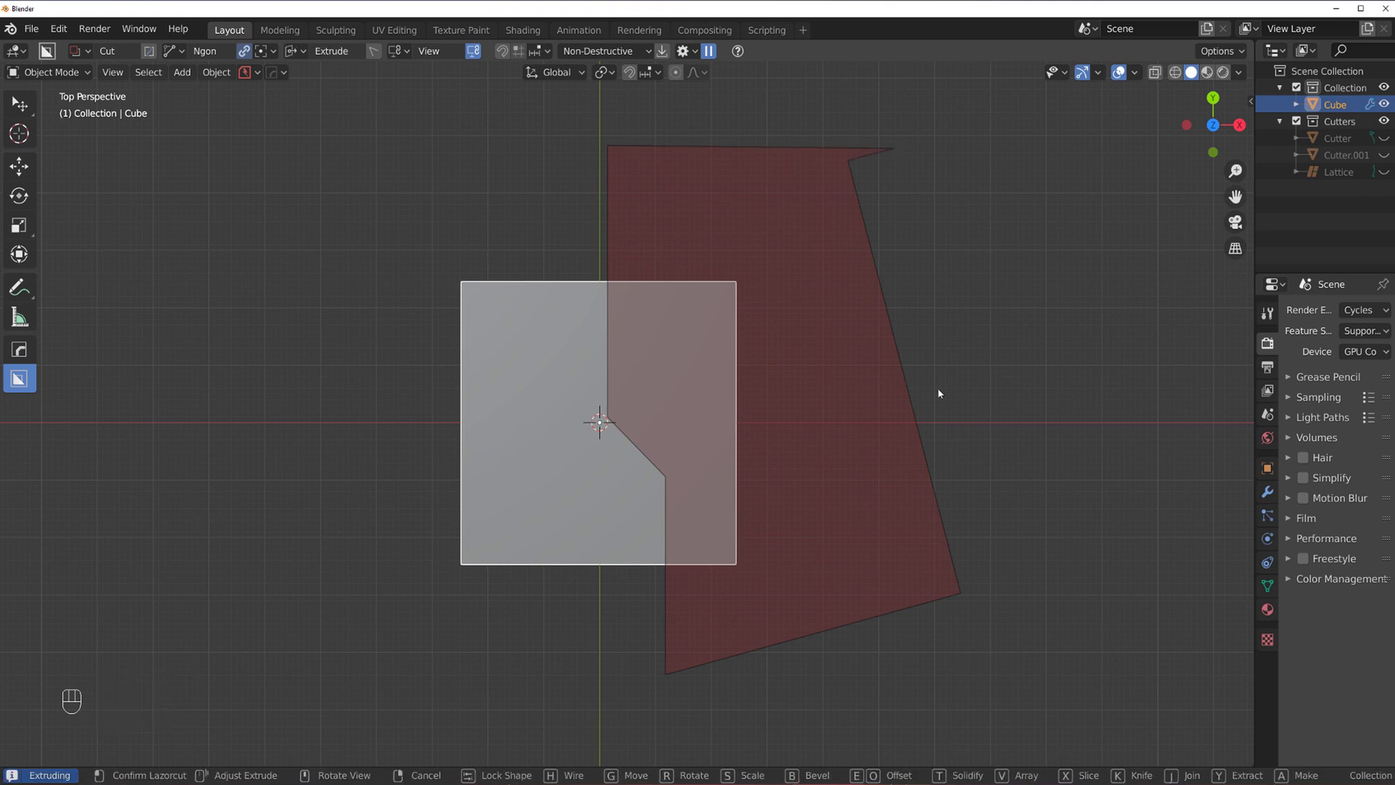
{"action": "left_click", "coordinate": [956, 307]}
Inspect the cut cube from an angle and undo the ngon cut
{"action": "middle_click_drag", "start_coordinate": [786, 360], "coordinate": [660, 226]}
{"action": "middle_click_drag", "start_coordinate": [683, 365], "coordinate": [729, 330], "text": "alt"}
{"action": "key", "text": "ctrl+z"}
{"action": "key", "text": "ctrl+z"}
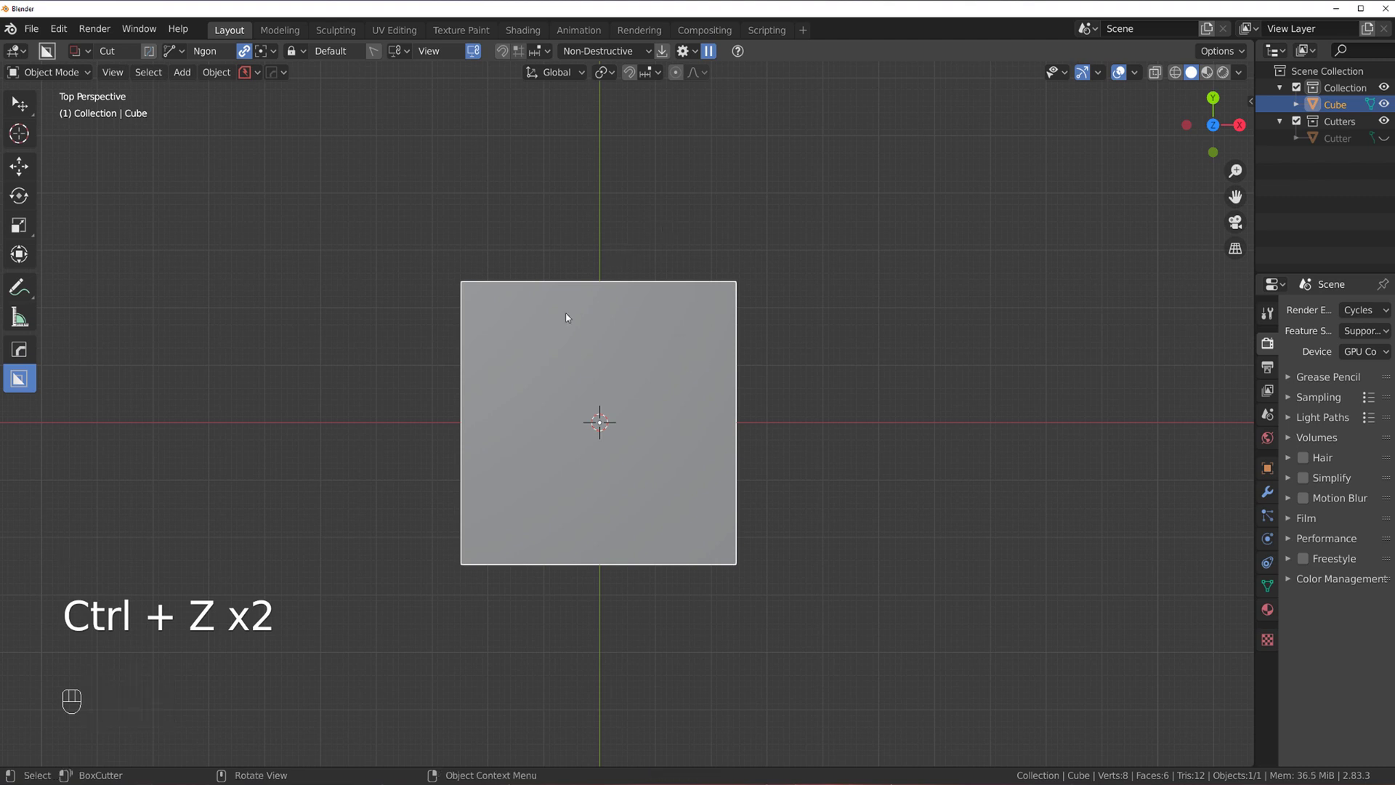
Cut the cube's right side with an angle-snapped ngon cutter that has bevelled corners, and undo the cut
{"action": "mouse_move", "coordinate": [639, 225]}
{"action": "left_mouse_down", "text": "ctrl"}
{"action": "mouse_move", "coordinate": [644, 426]}
{"action": "mouse_move", "coordinate": [686, 461]}
{"action": "mouse_move", "coordinate": [658, 636]}
{"action": "mouse_move", "coordinate": [896, 633]}
{"action": "mouse_move", "coordinate": [1000, 246]}
{"action": "mouse_move", "coordinate": [835, 86]}
{"action": "mouse_move", "coordinate": [753, 94]}
{"action": "left_mouse_up", "text": "ctrl"}
{"action": "key", "text": "b"}
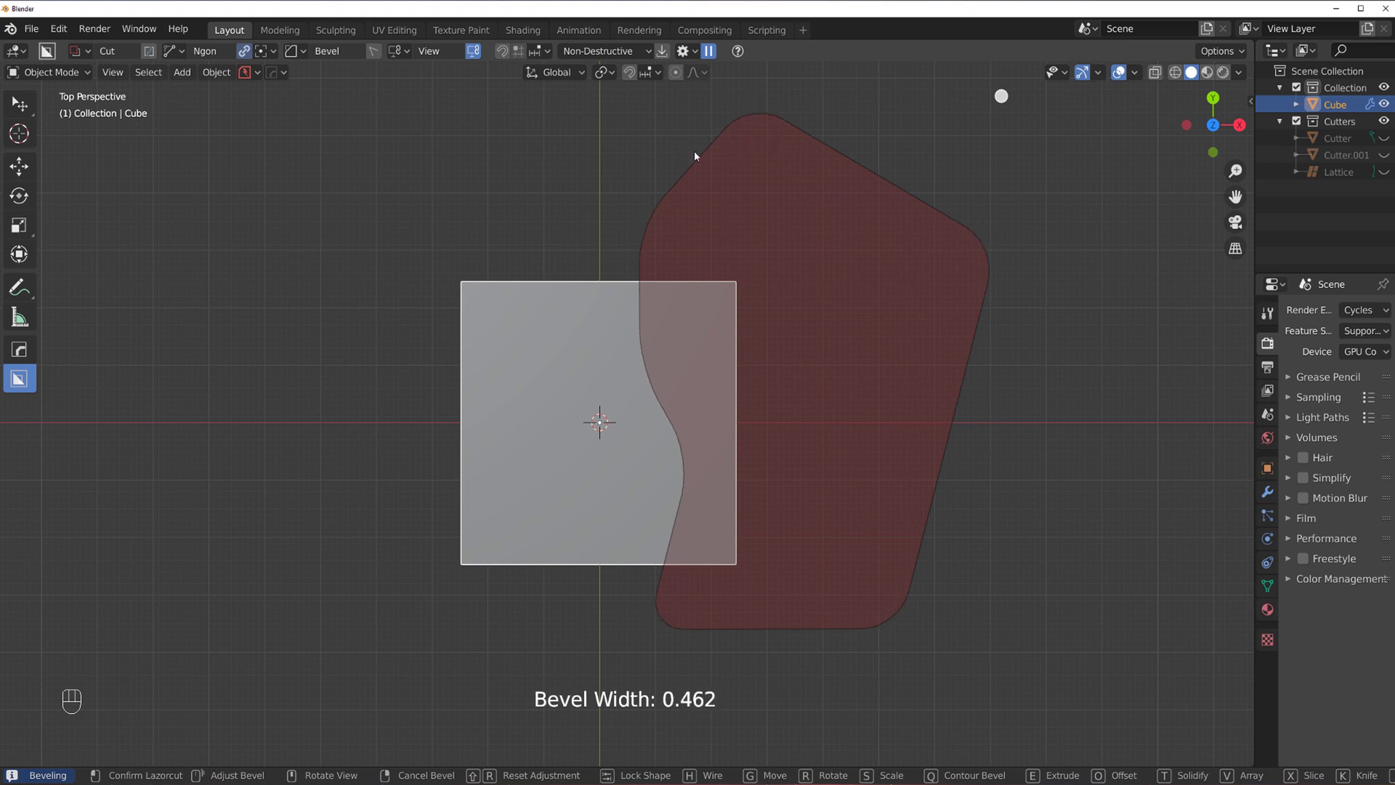
{"action": "left_click", "coordinate": [574, 220]}
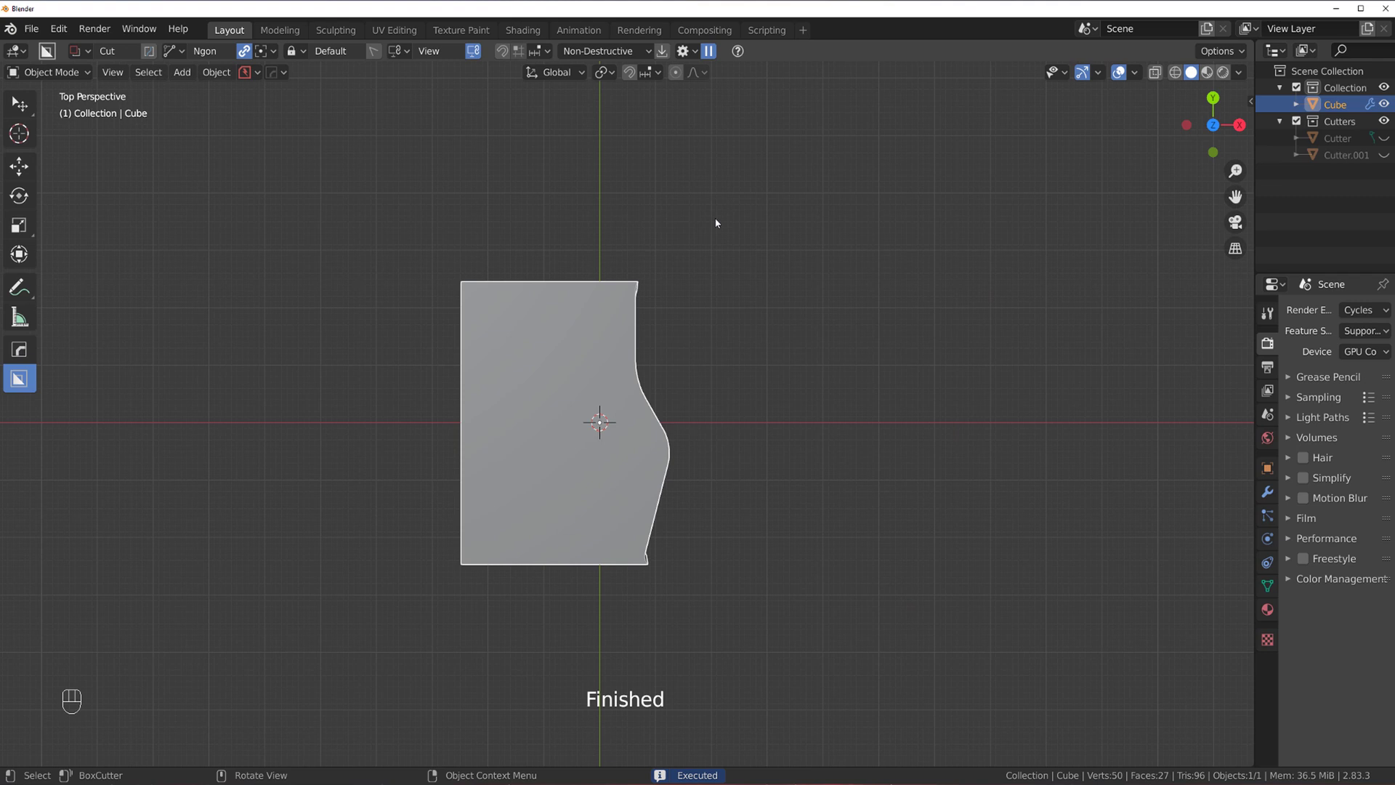
{"action": "key", "text": "ctrl+z"}
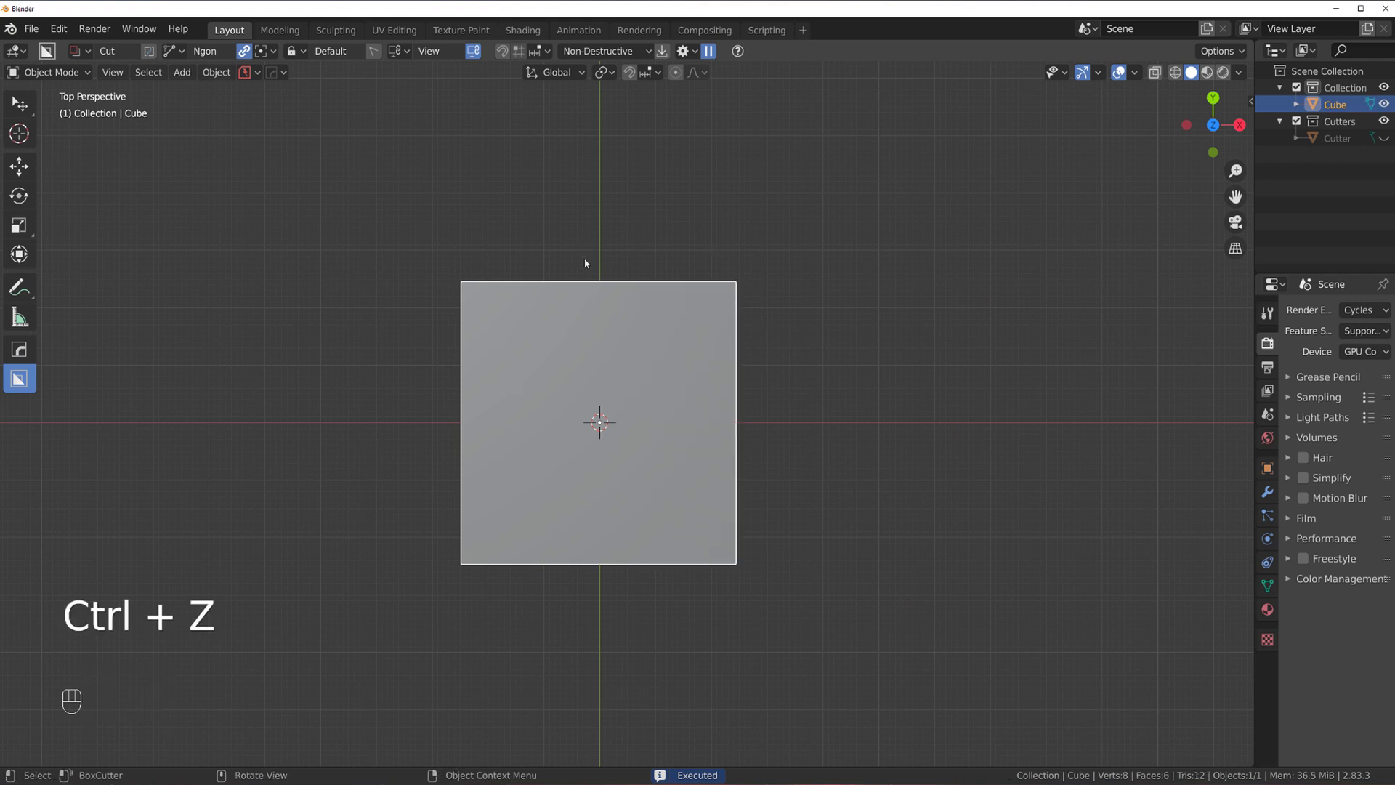
Draw an open, angle-snapped ngon line from above the cube to below it, with a short diagonal segment through the middle
{"action": "scroll", "coordinate": [679, 211], "scroll_direction": "down", "scroll_amount": 1}
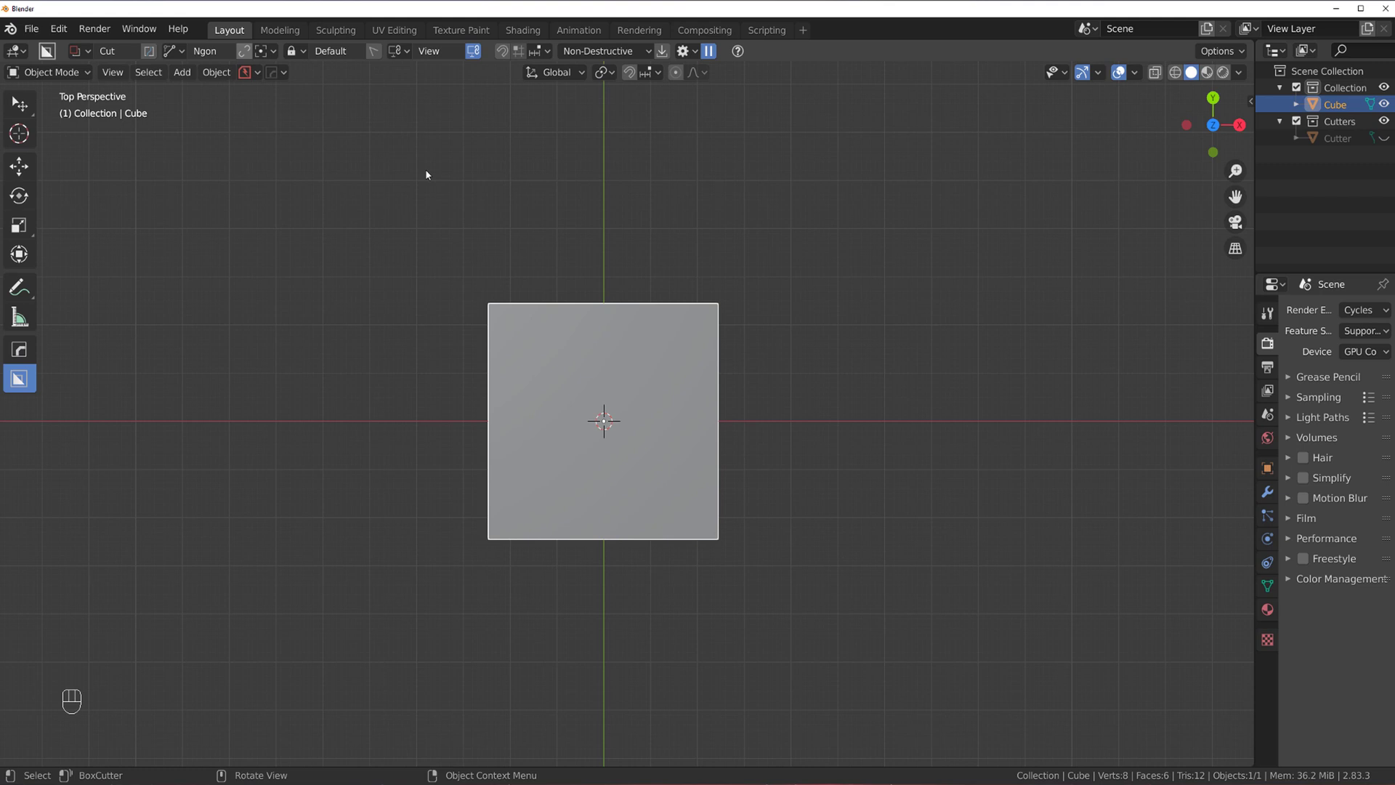
{"action": "left_click", "coordinate": [579, 147]}
{"action": "left_click", "coordinate": [581, 394]}
{"action": "key", "text": "ctrl"}
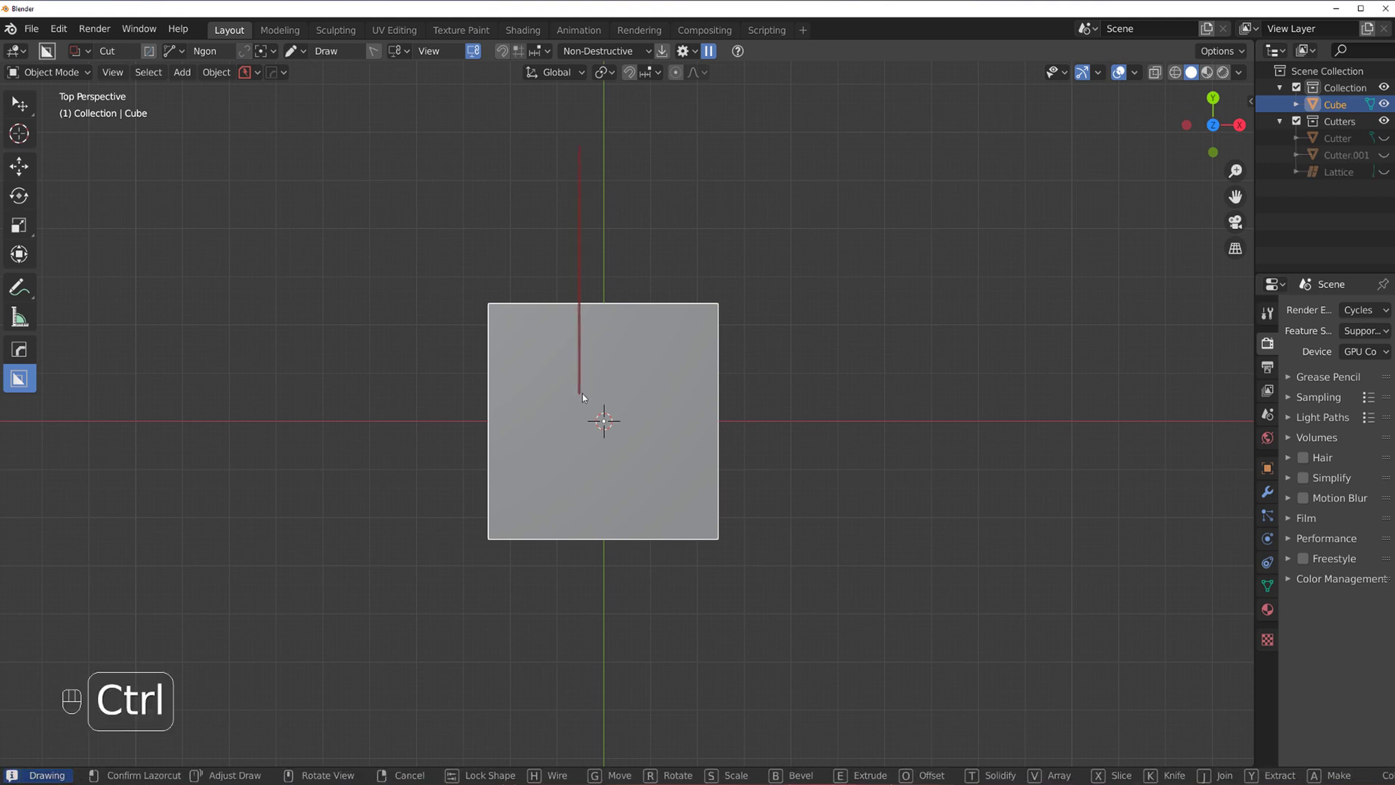
{"action": "left_click", "coordinate": [633, 451], "text": "ctrl"}
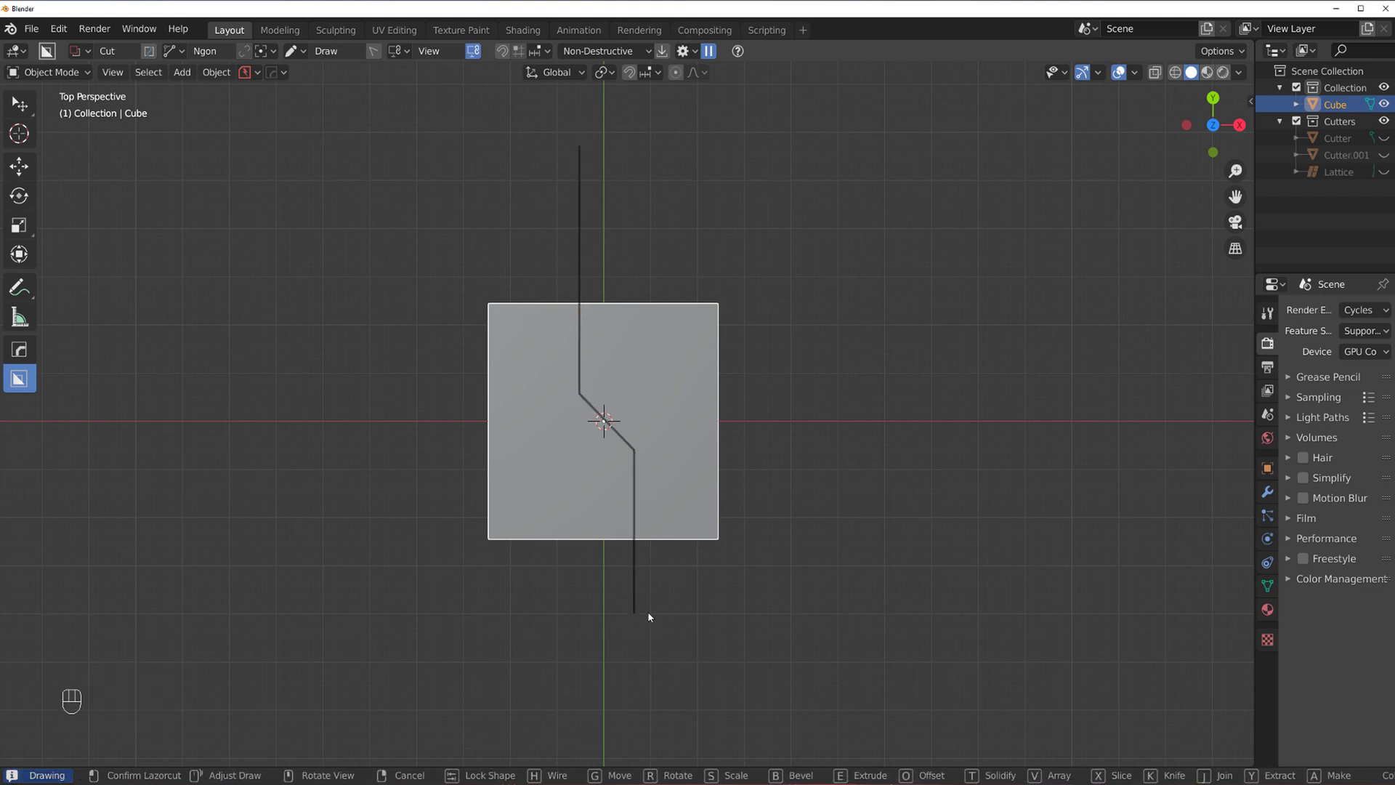
Solidify the open ngon line into a strip, lock the shape and bevel its two bends into smooth curves
{"action": "key", "text": "t"}
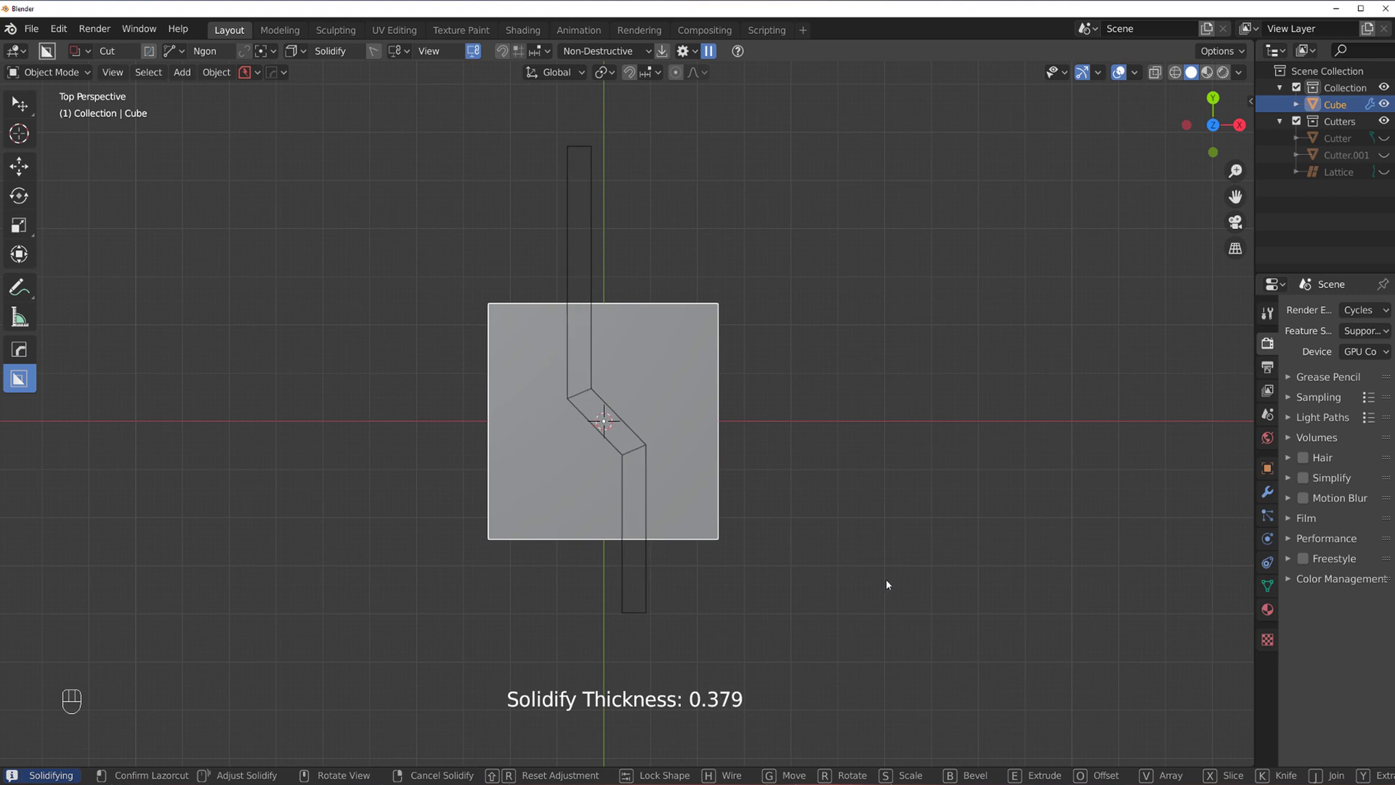
{"action": "key", "text": "Tab"}
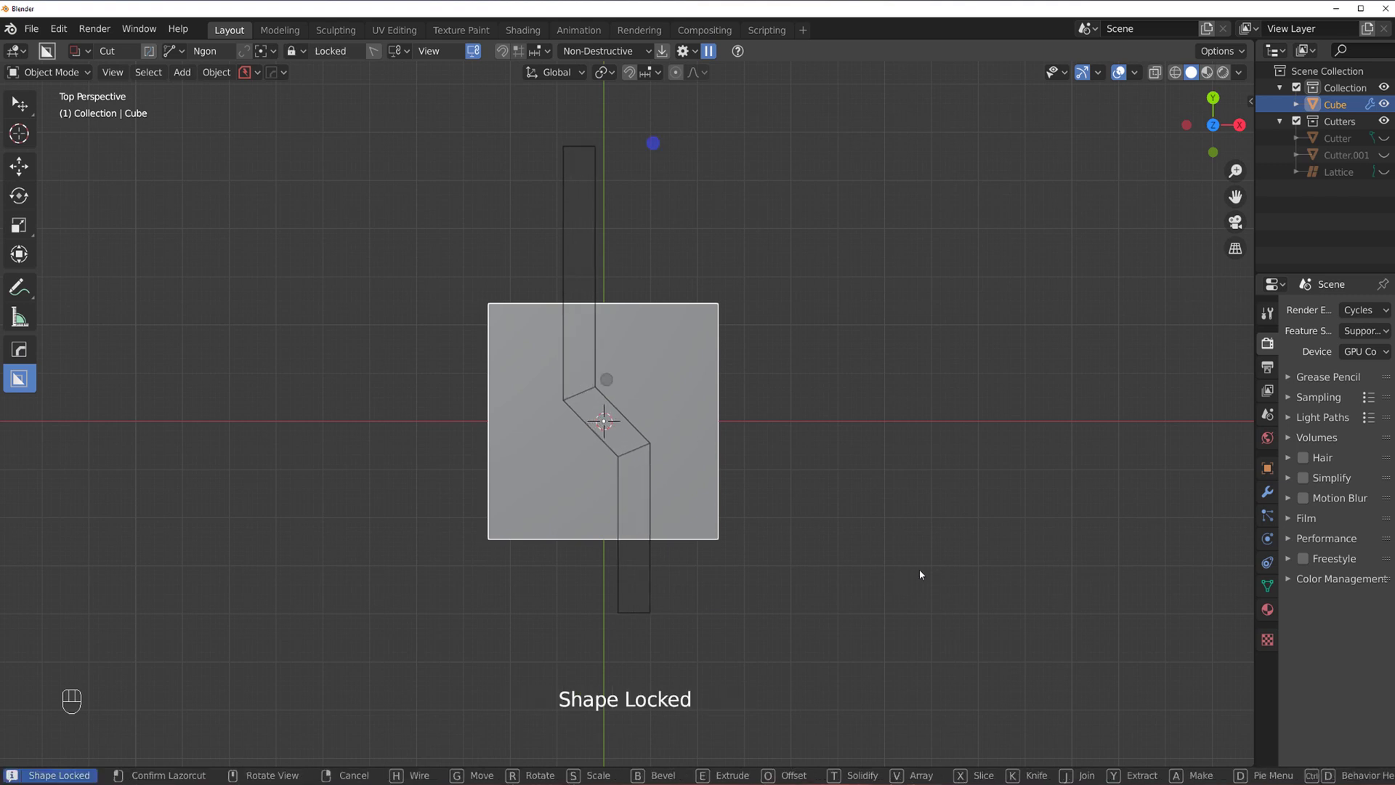
{"action": "middle_click_drag", "start_coordinate": [919, 569], "coordinate": [835, 514]}
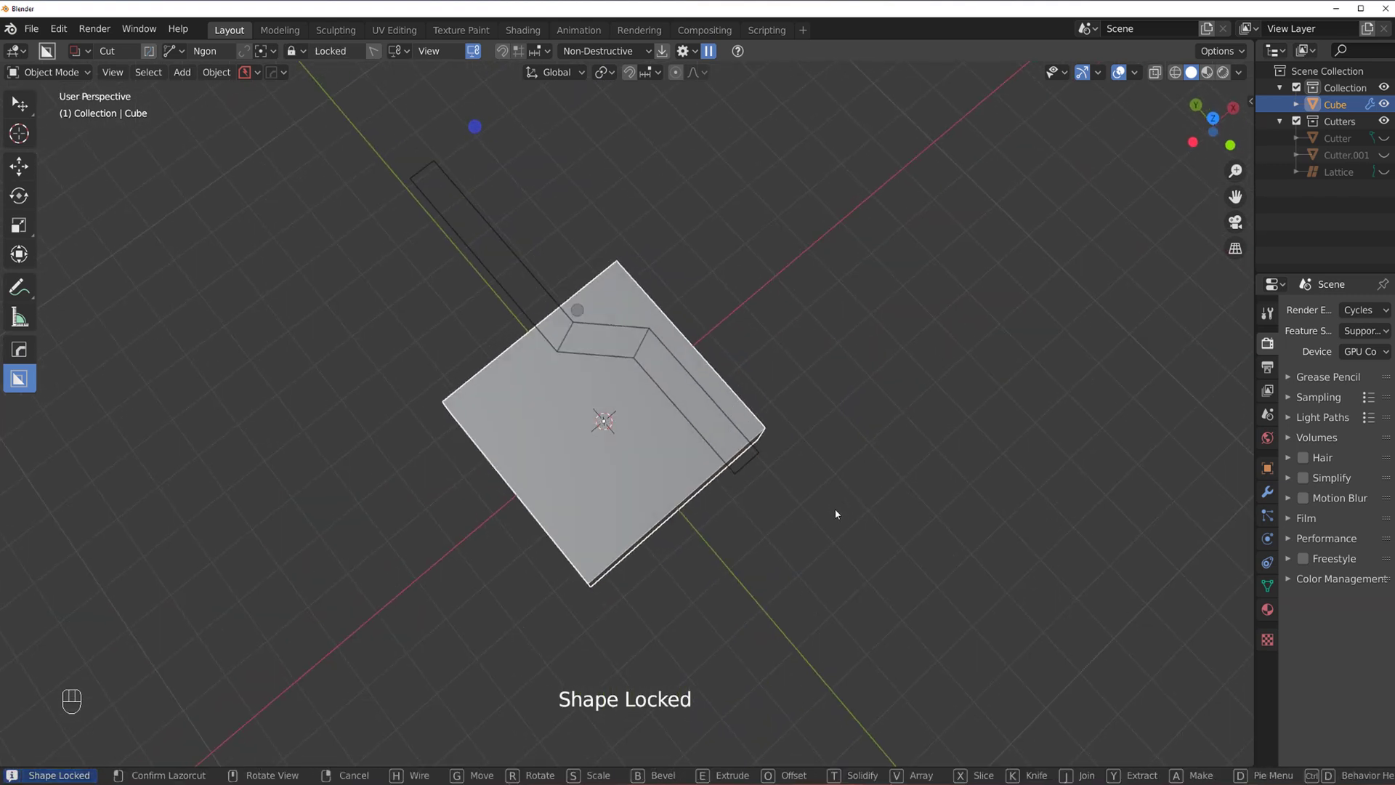
{"action": "key", "text": "b"}
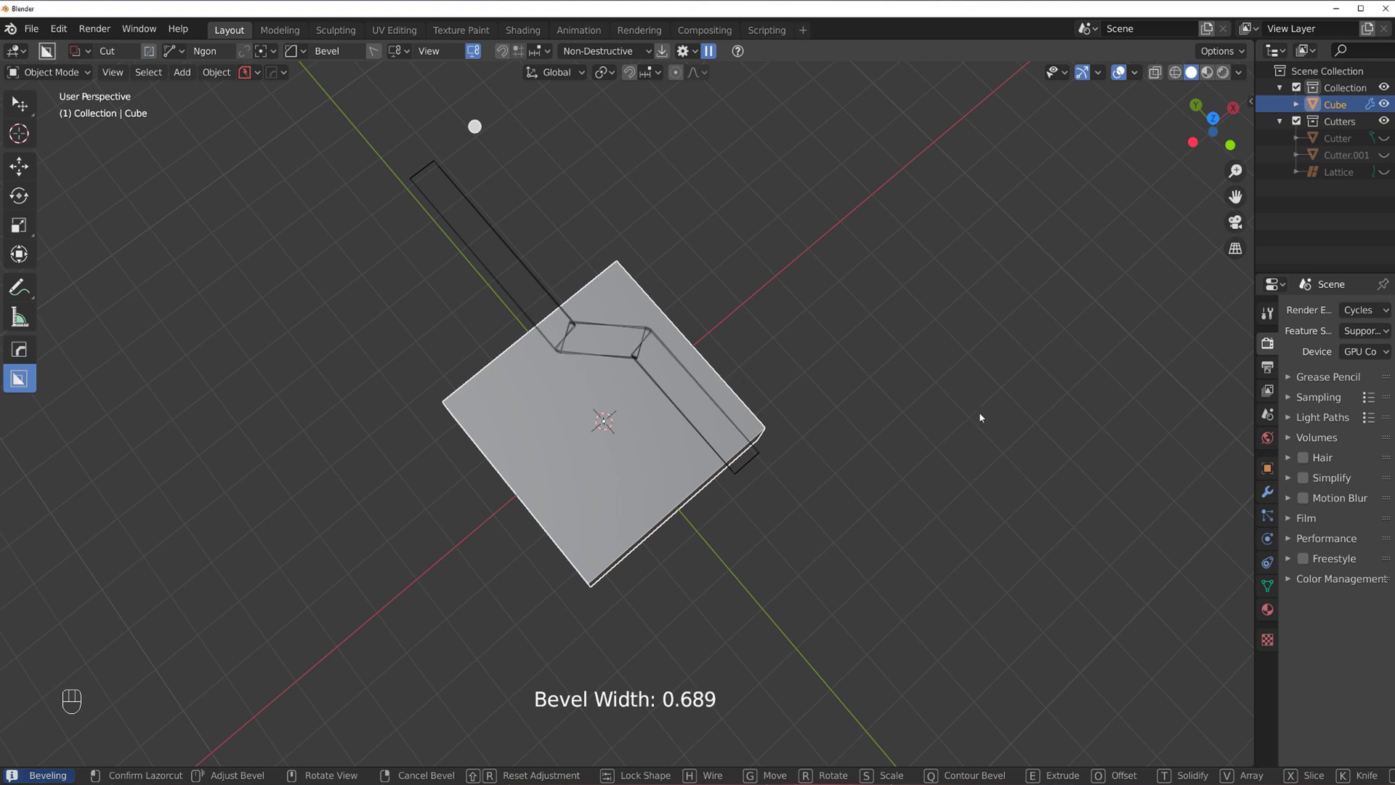
Extrude the curved strip through the full cube and execute the cut, keeping the cutter visible and selected
{"action": "key", "text": "e"}
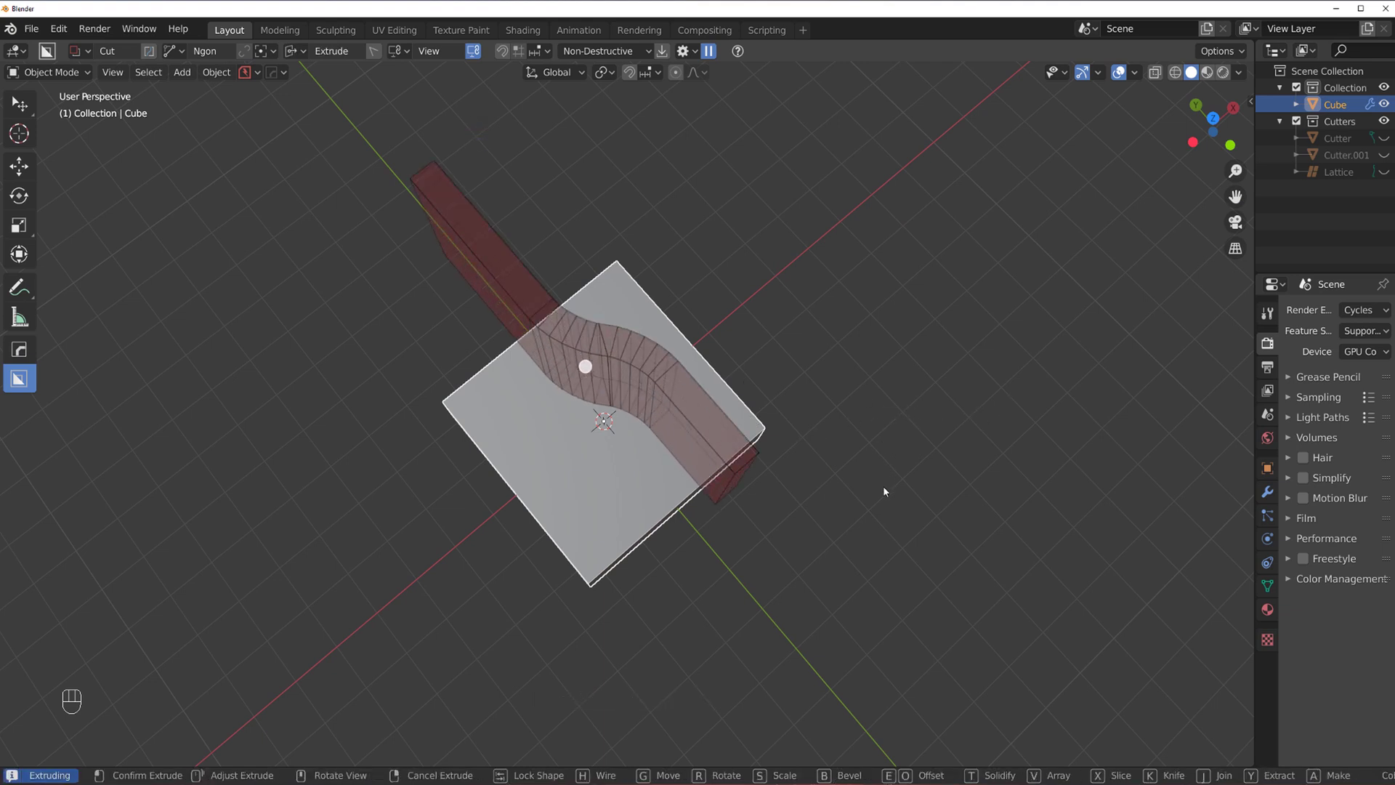
{"action": "left_click", "coordinate": [871, 532], "text": "shift"}
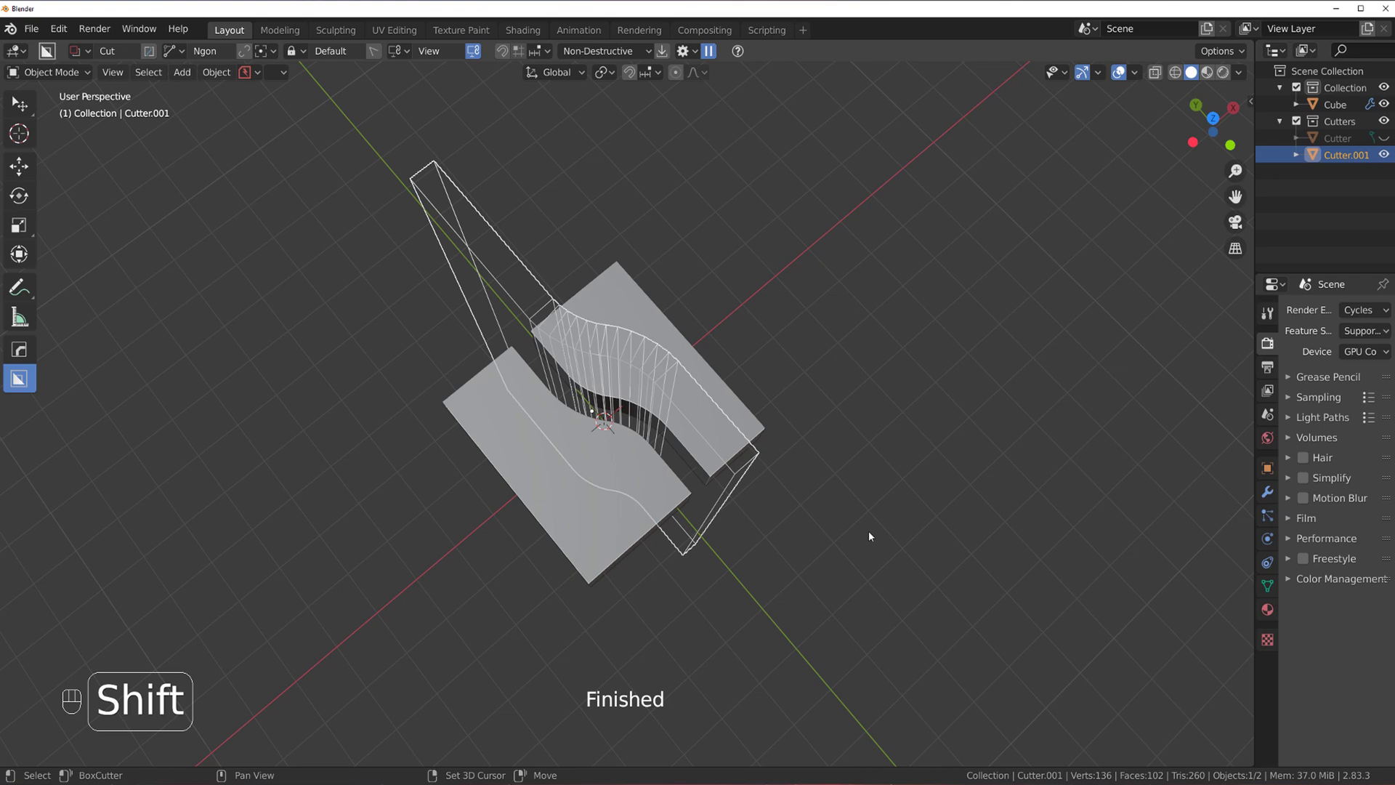
{"action": "middle_click_drag", "start_coordinate": [847, 463], "coordinate": [725, 389]}
{"action": "scroll", "coordinate": [719, 391], "scroll_direction": "down", "scroll_amount": 2}
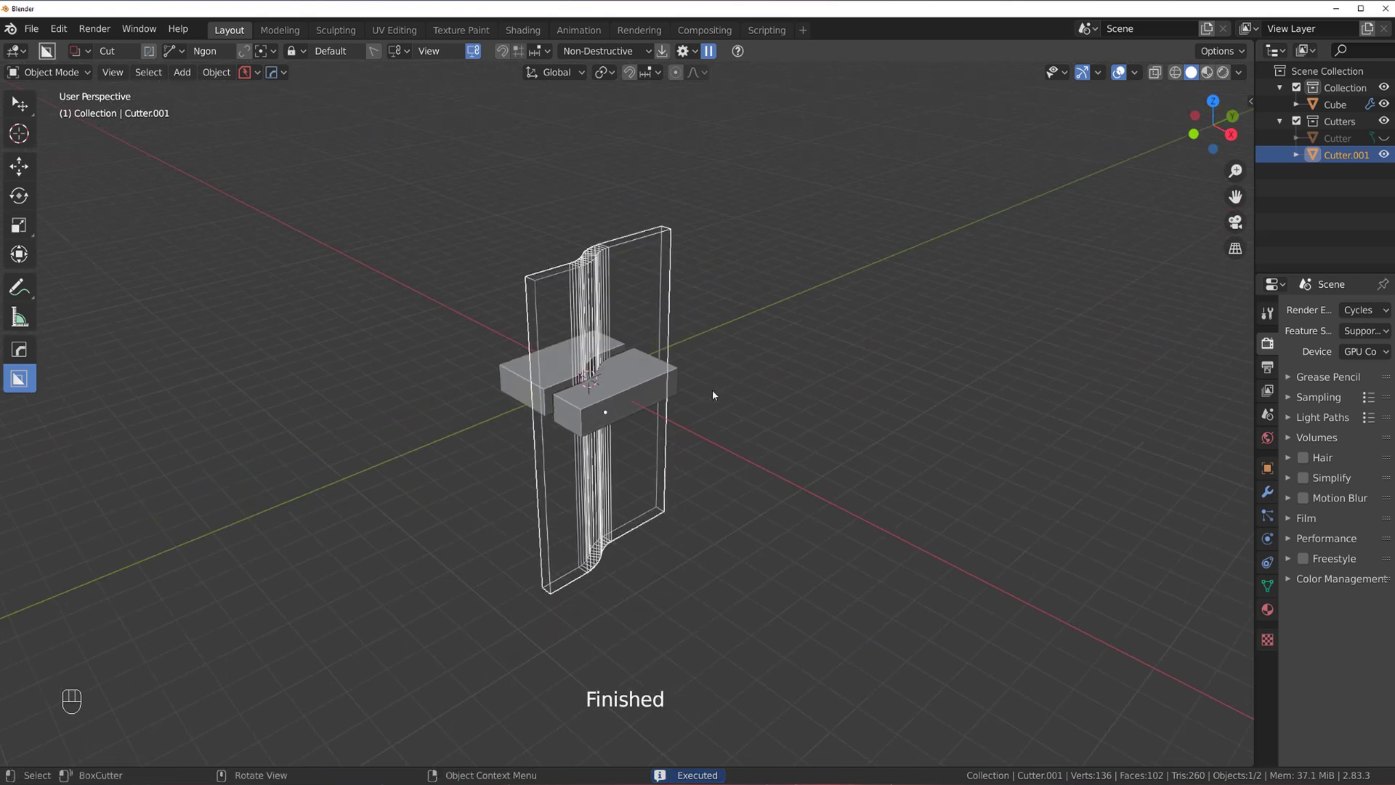
Deselect the curved cutter and draw a new open zigzag ngon strip in the empty space beside the cube, starting from the top orthographic view
{"action": "middle_click_drag", "start_coordinate": [562, 455], "coordinate": [552, 499], "text": "shift"}
{"action": "key", "text": "KP_7"}
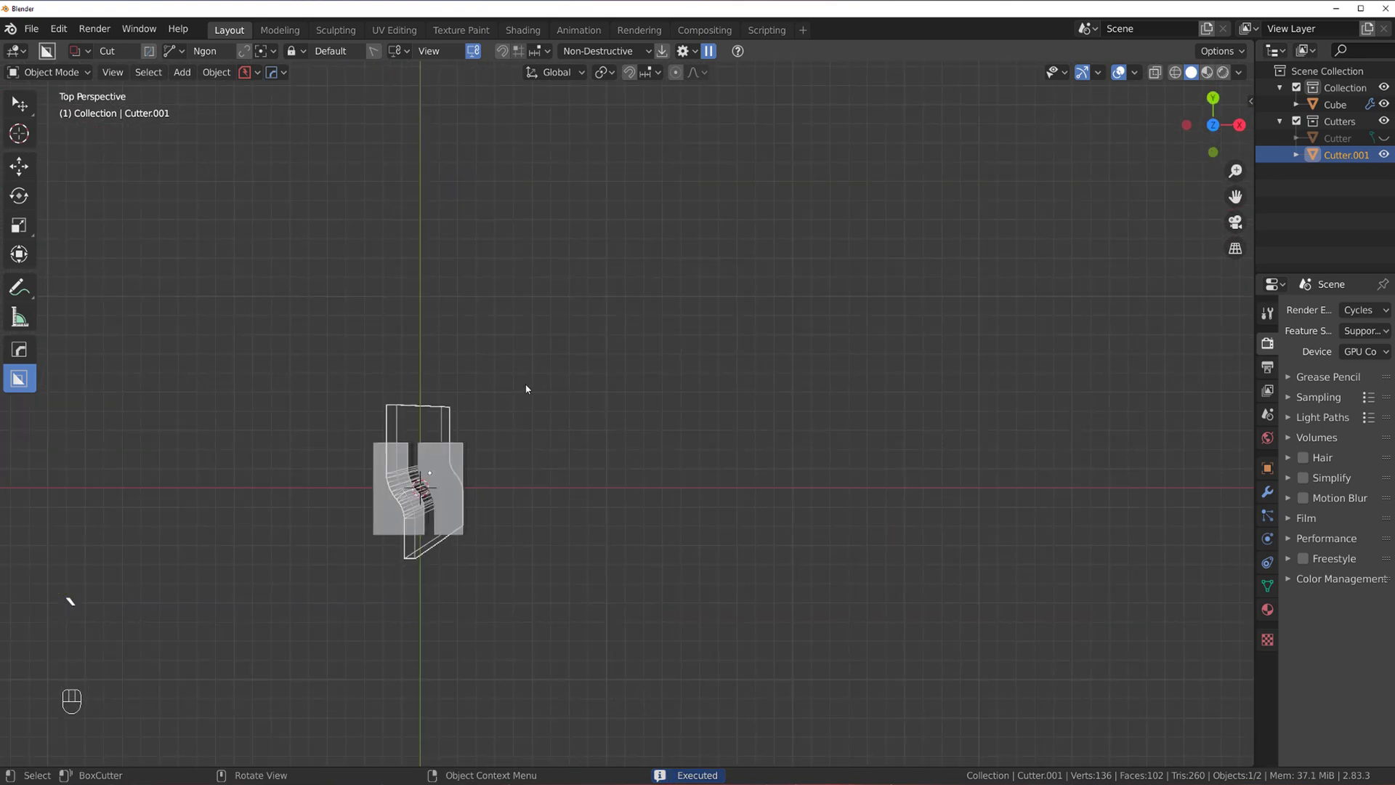
{"action": "key", "text": "KP_5"}
{"action": "left_click_drag", "start_coordinate": [645, 251], "coordinate": [647, 379]}
{"action": "right_click", "coordinate": [610, 376]}
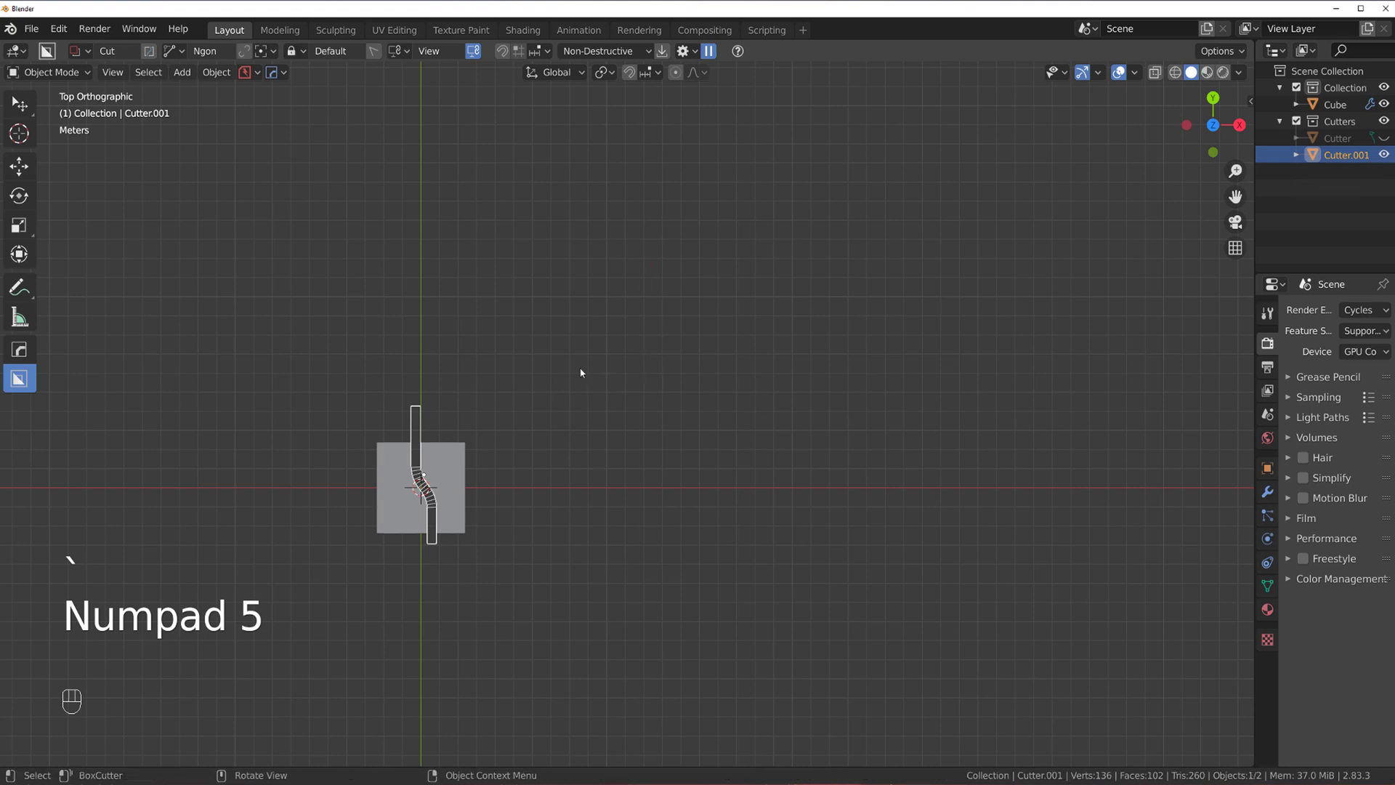
{"action": "left_click", "coordinate": [552, 339]}
{"action": "left_click_drag", "start_coordinate": [636, 221], "coordinate": [626, 412]}
{"action": "left_click", "coordinate": [727, 514]}
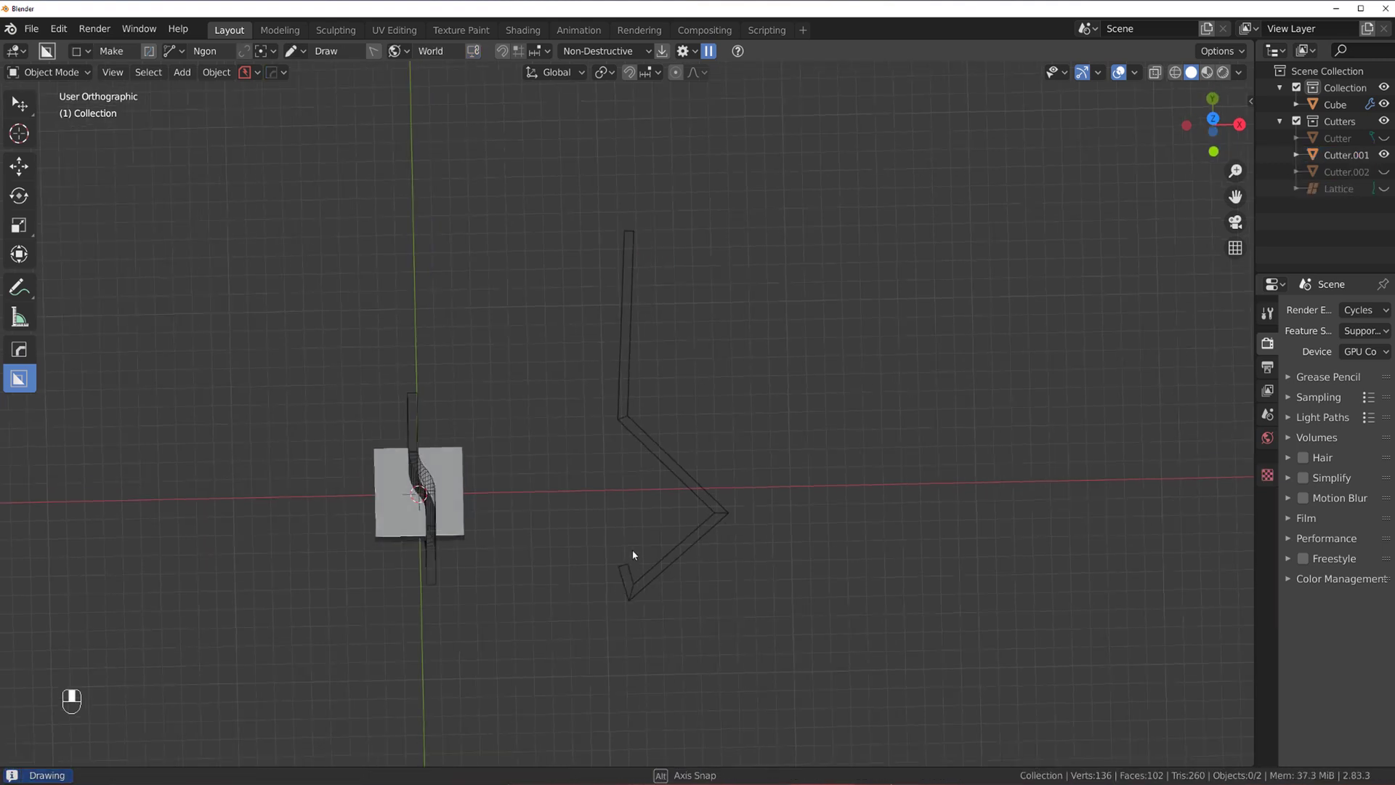
{"action": "mouse_move", "coordinate": [633, 564]}
{"action": "middle_mouse_down"}
{"action": "mouse_move", "coordinate": [664, 504]}
{"action": "mouse_move", "coordinate": [598, 600]}
{"action": "middle_mouse_up"}
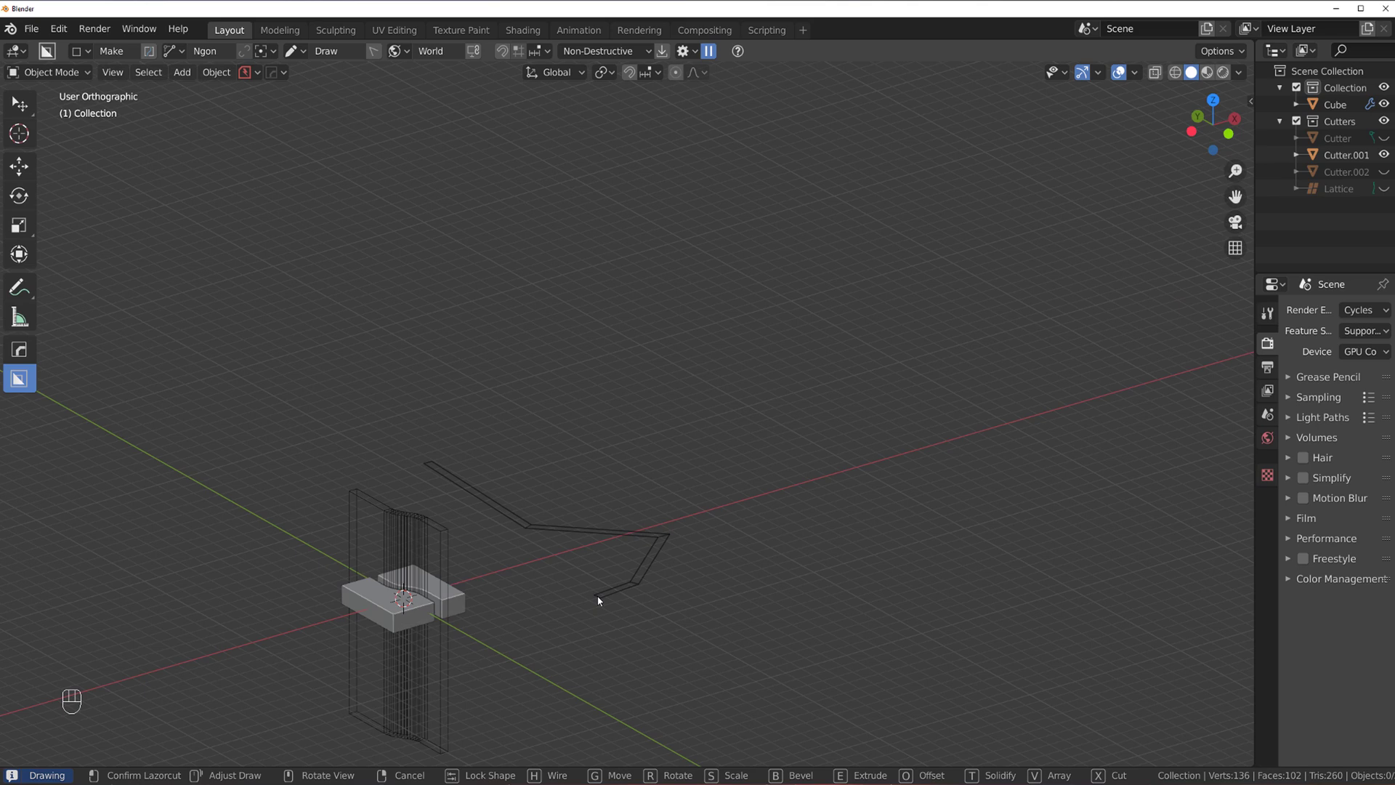
Extrude the zigzag strip into a standing wall with its shape locked, confirm it as a new object and delete it
{"action": "left_click", "coordinate": [598, 601]}
{"action": "key", "text": "o"}
{"action": "key", "text": "Tab"}
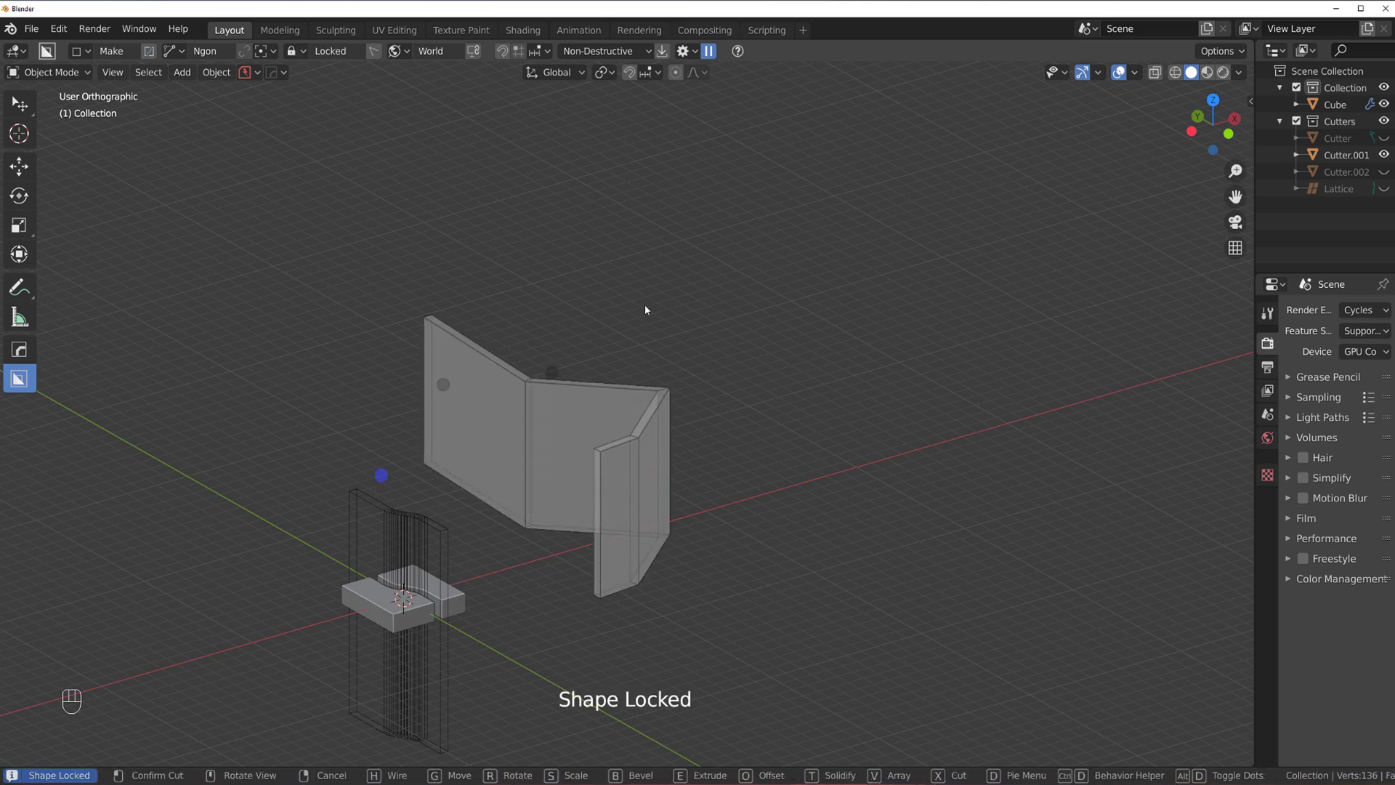
{"action": "left_click", "coordinate": [644, 305]}
{"action": "middle_click_drag", "start_coordinate": [644, 305], "coordinate": [629, 384]}
{"action": "left_click", "coordinate": [629, 384]}
{"action": "key", "text": "x"}
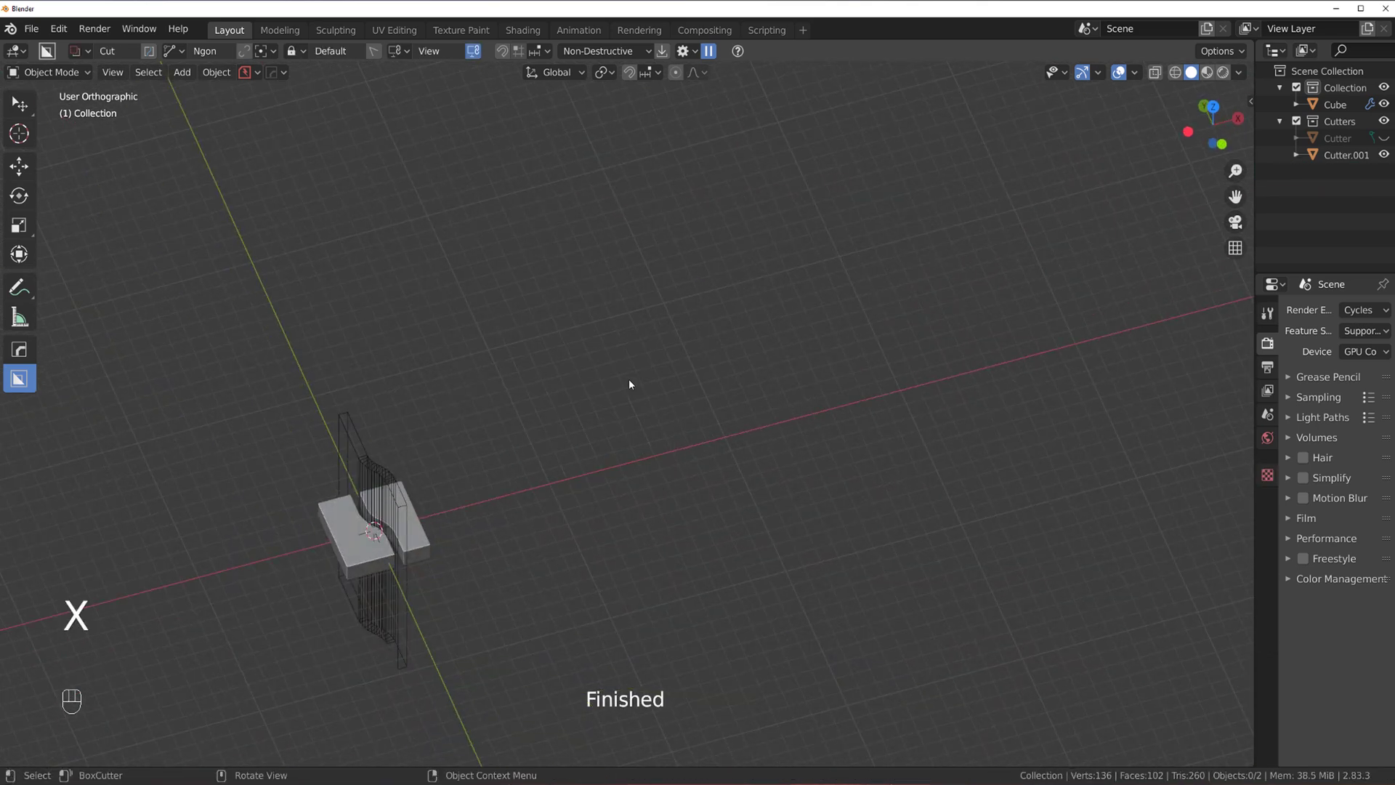
Return to the top view and delete the curved strip cutter running through the cube
{"action": "key", "text": "grave"}
{"action": "scroll", "coordinate": [443, 351], "scroll_direction": "up", "scroll_amount": 3}
{"action": "scroll", "coordinate": [612, 452], "scroll_direction": "up", "scroll_amount": 3}
{"action": "middle_click_drag", "start_coordinate": [443, 350], "coordinate": [538, 205], "text": "shift"}
{"action": "scroll", "coordinate": [612, 447], "scroll_direction": "up", "scroll_amount": 3}
{"action": "scroll", "coordinate": [602, 283], "scroll_direction": "down", "scroll_amount": 1}
{"action": "left_click", "coordinate": [548, 227]}
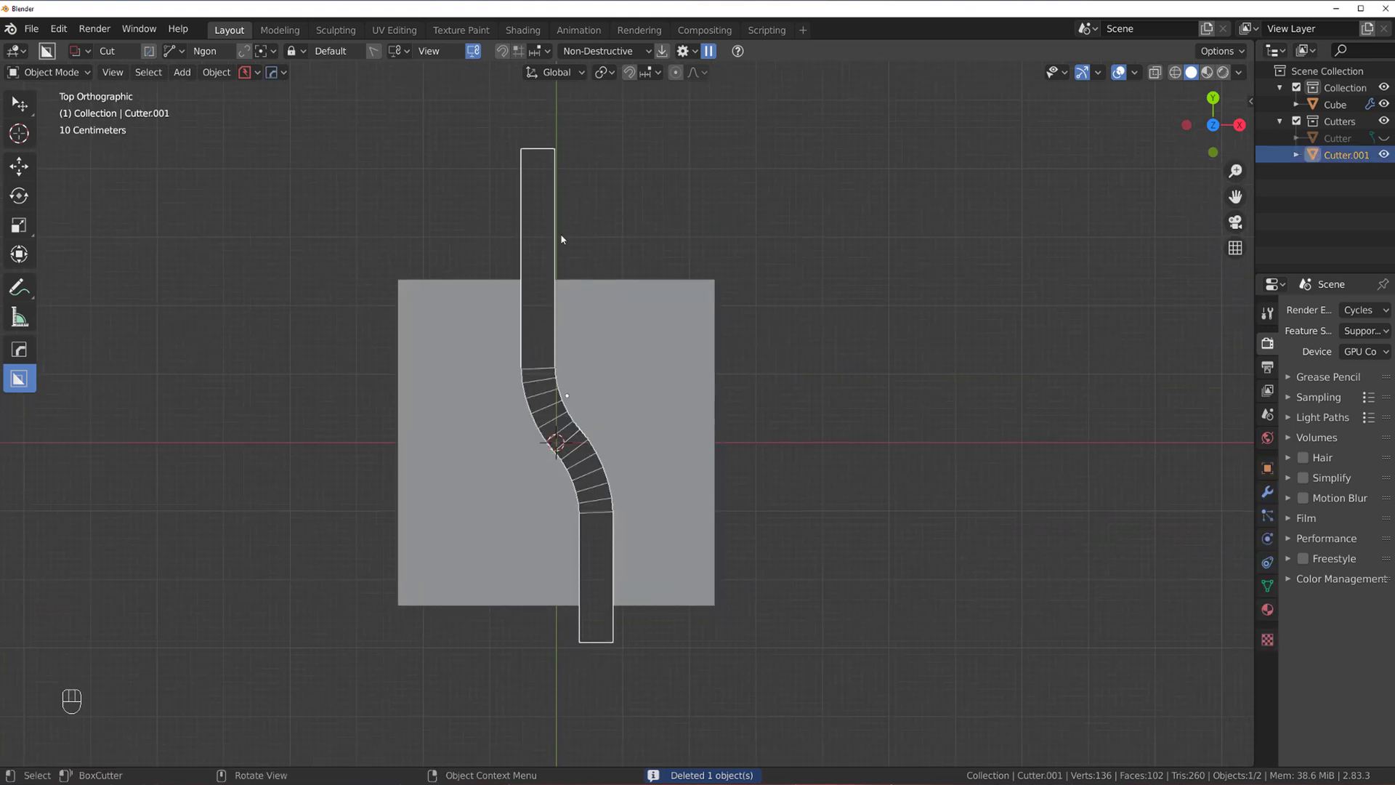
{"action": "key", "text": "x"}
{"action": "left_click", "coordinate": [561, 238]}
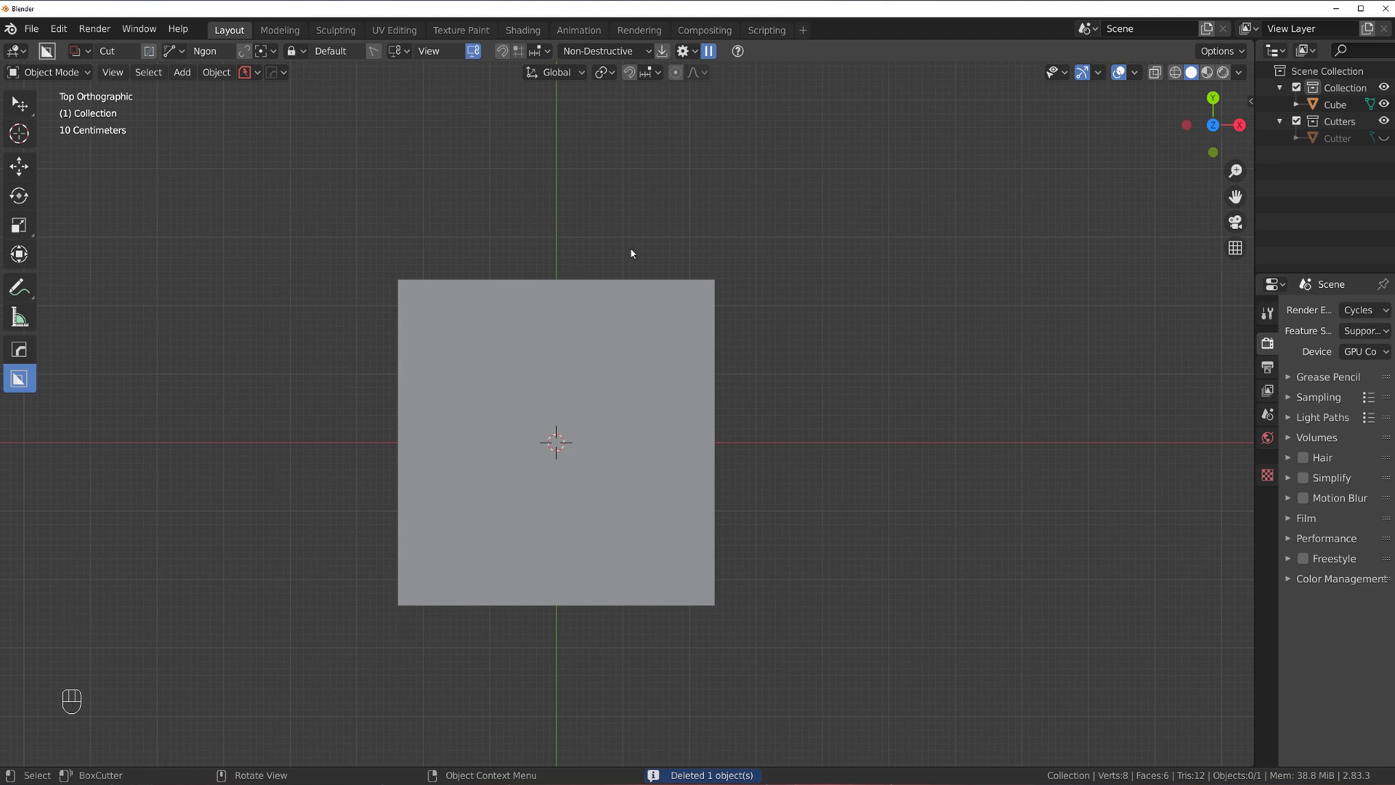
Turn on the angle snap option in BoxCutter's snapping settings, enable closed (cyclic) ngon shapes and select the cube
{"action": "key", "text": "d"}
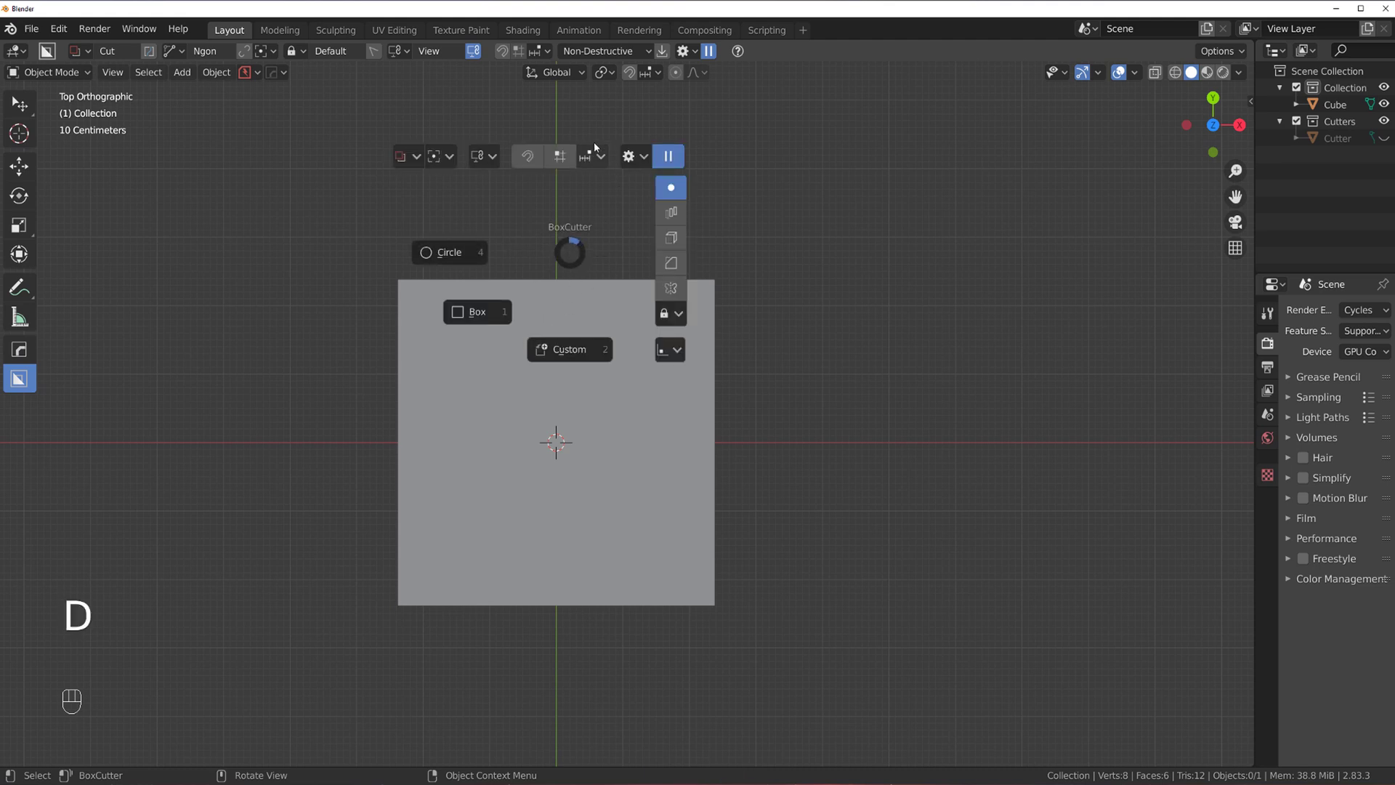
{"action": "left_click", "coordinate": [598, 158]}
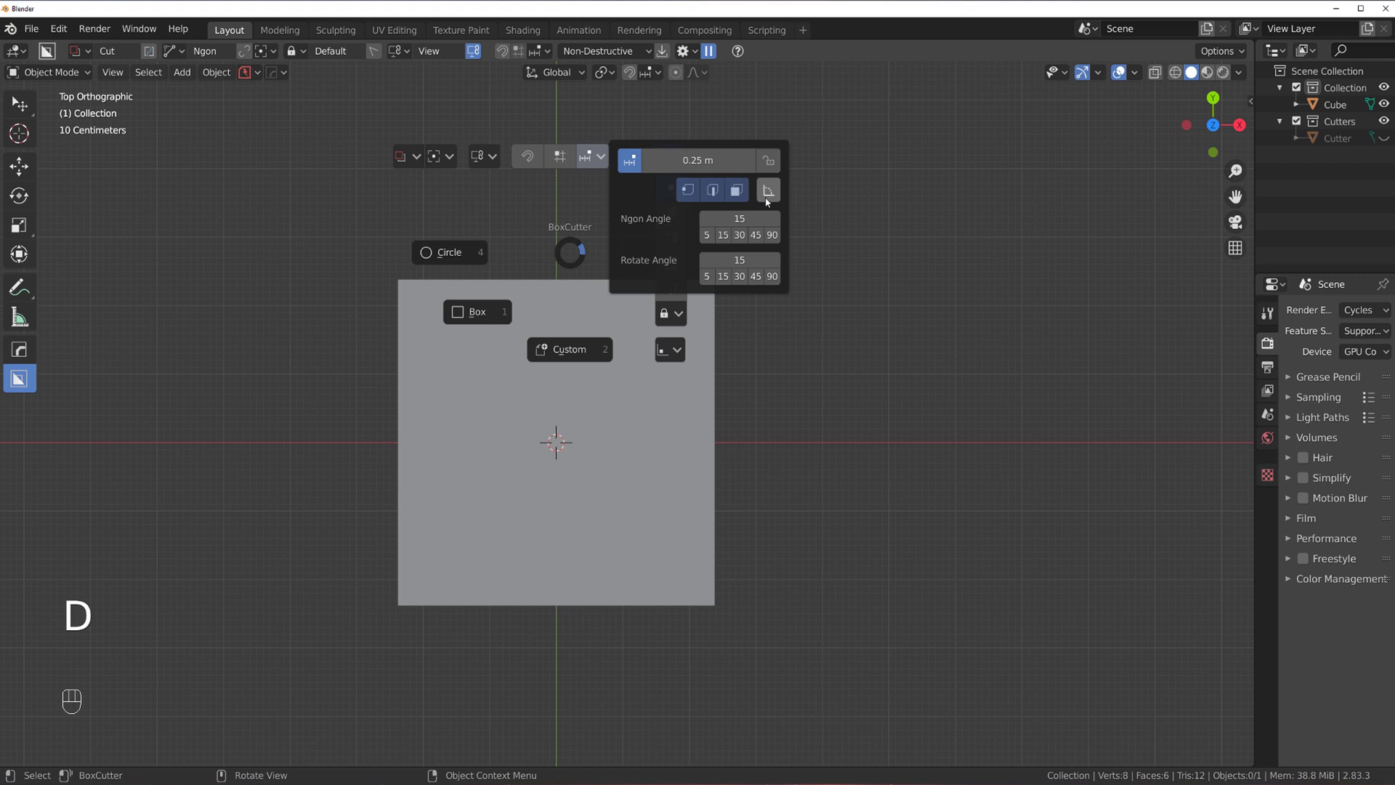
{"action": "left_click", "coordinate": [768, 194]}
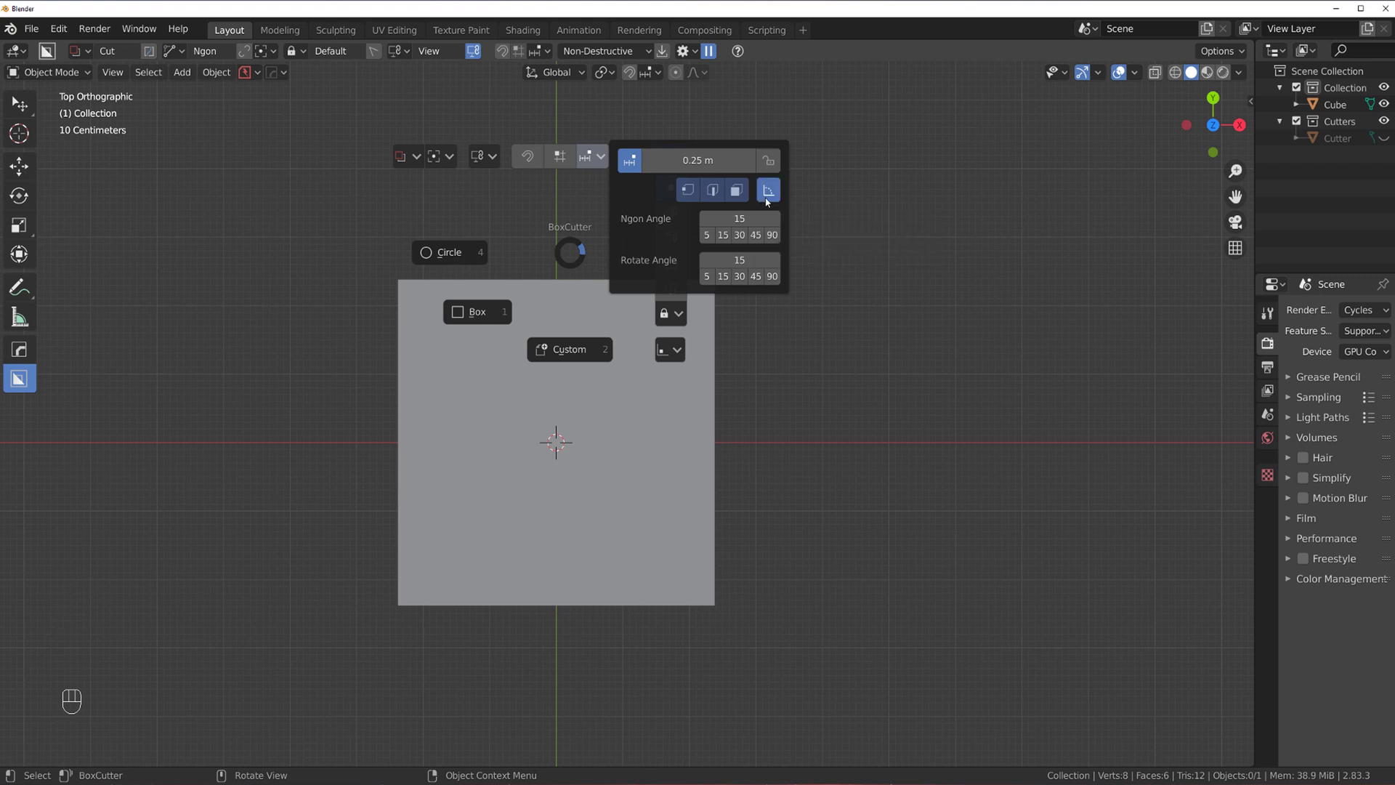
{"action": "left_click", "coordinate": [753, 292]}
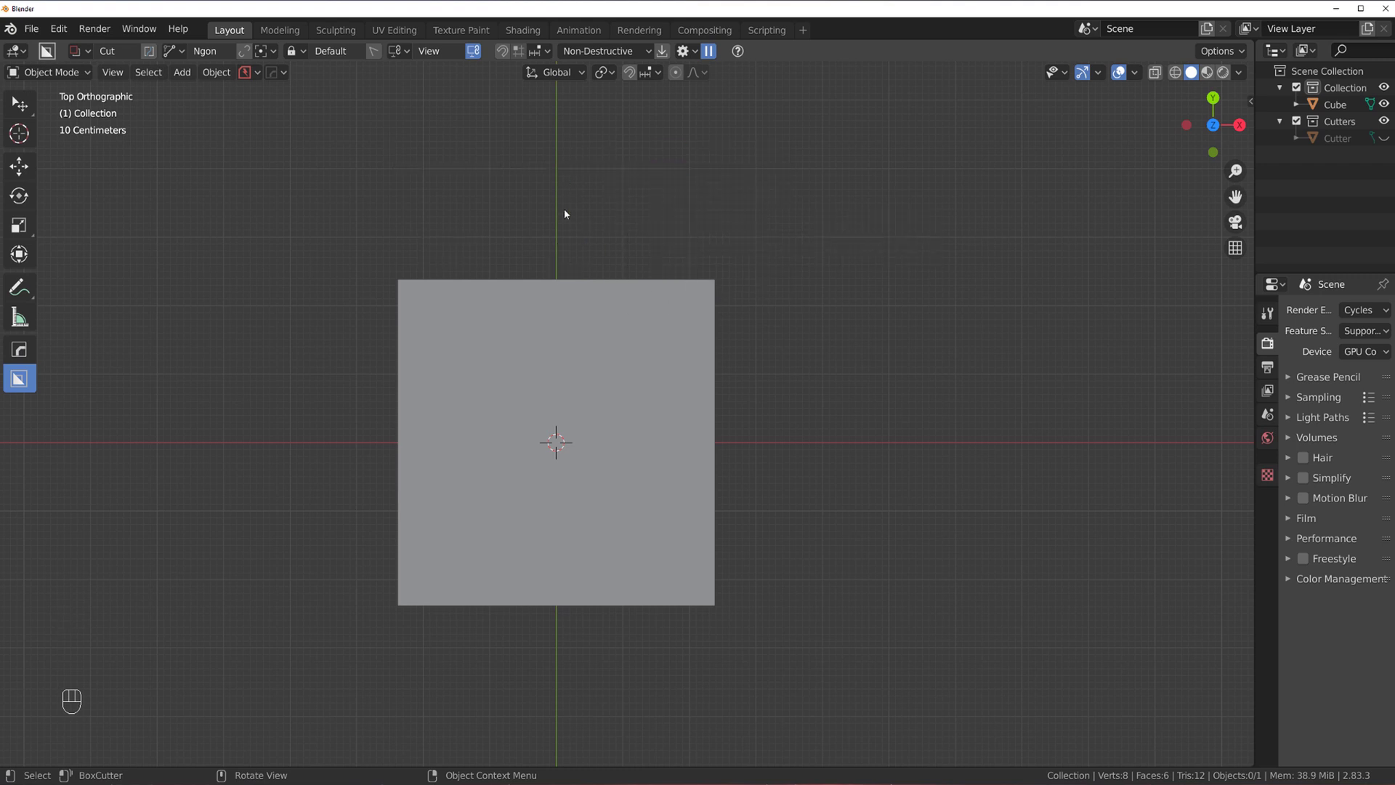
{"action": "left_click", "coordinate": [243, 51]}
{"action": "left_click", "coordinate": [633, 364]}
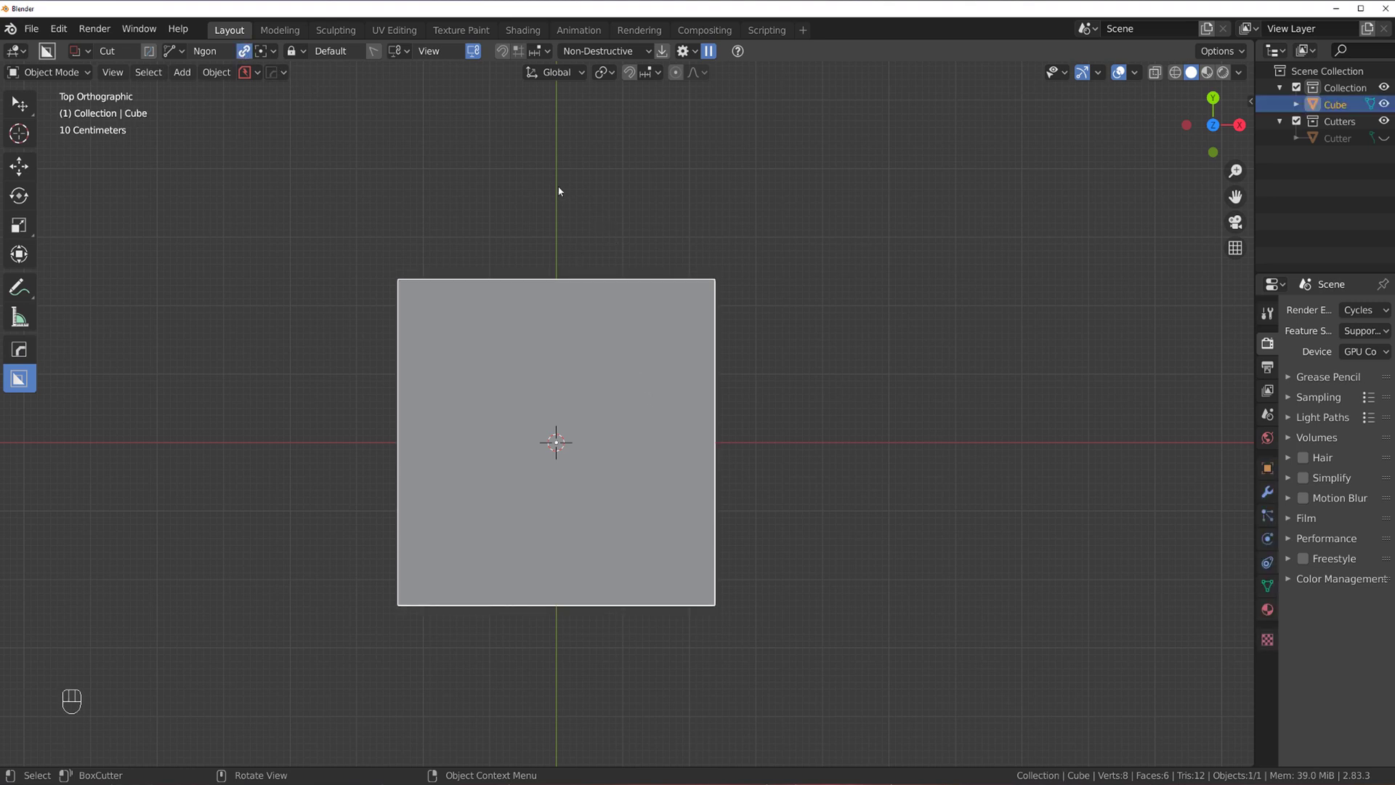
{"action": "left_click_drag", "start_coordinate": [559, 188], "coordinate": [526, 420]}
{"action": "right_click", "coordinate": [584, 333]}
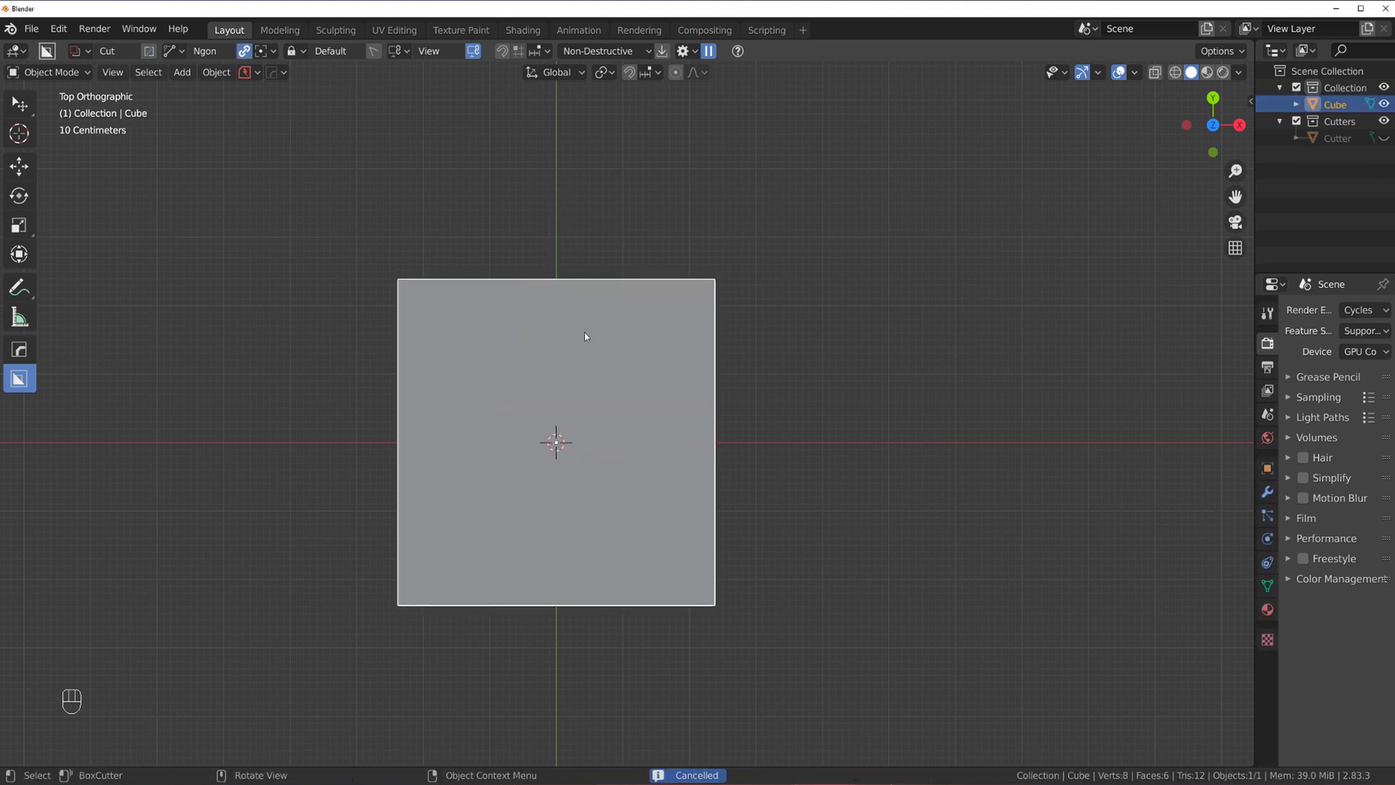
{"action": "left_click_drag", "start_coordinate": [556, 173], "coordinate": [563, 435]}
{"action": "left_click", "coordinate": [646, 499]}
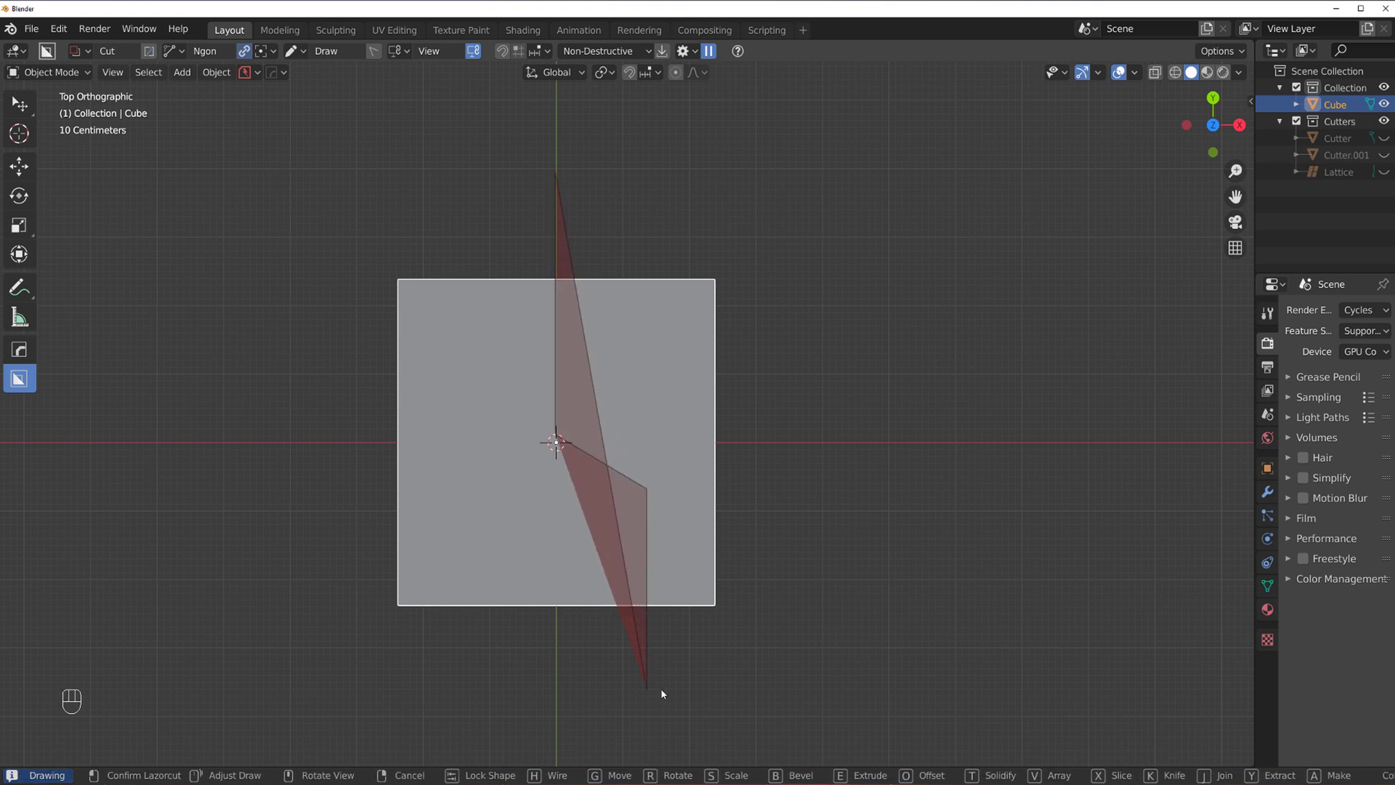
{"action": "left_click", "coordinate": [661, 687]}
{"action": "left_click", "coordinate": [909, 696]}
{"action": "key", "text": "ctrl"}
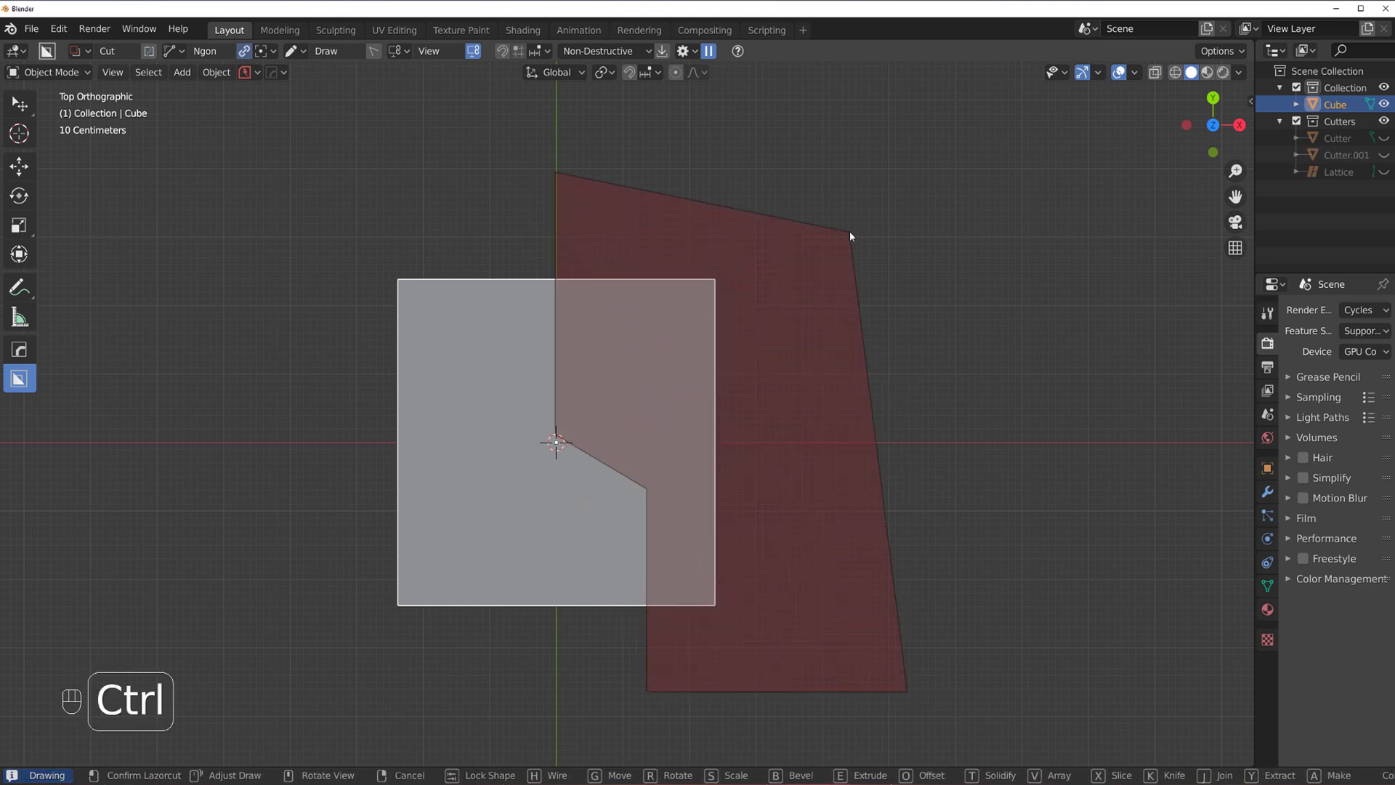
{"action": "right_click", "coordinate": [1017, 318]}
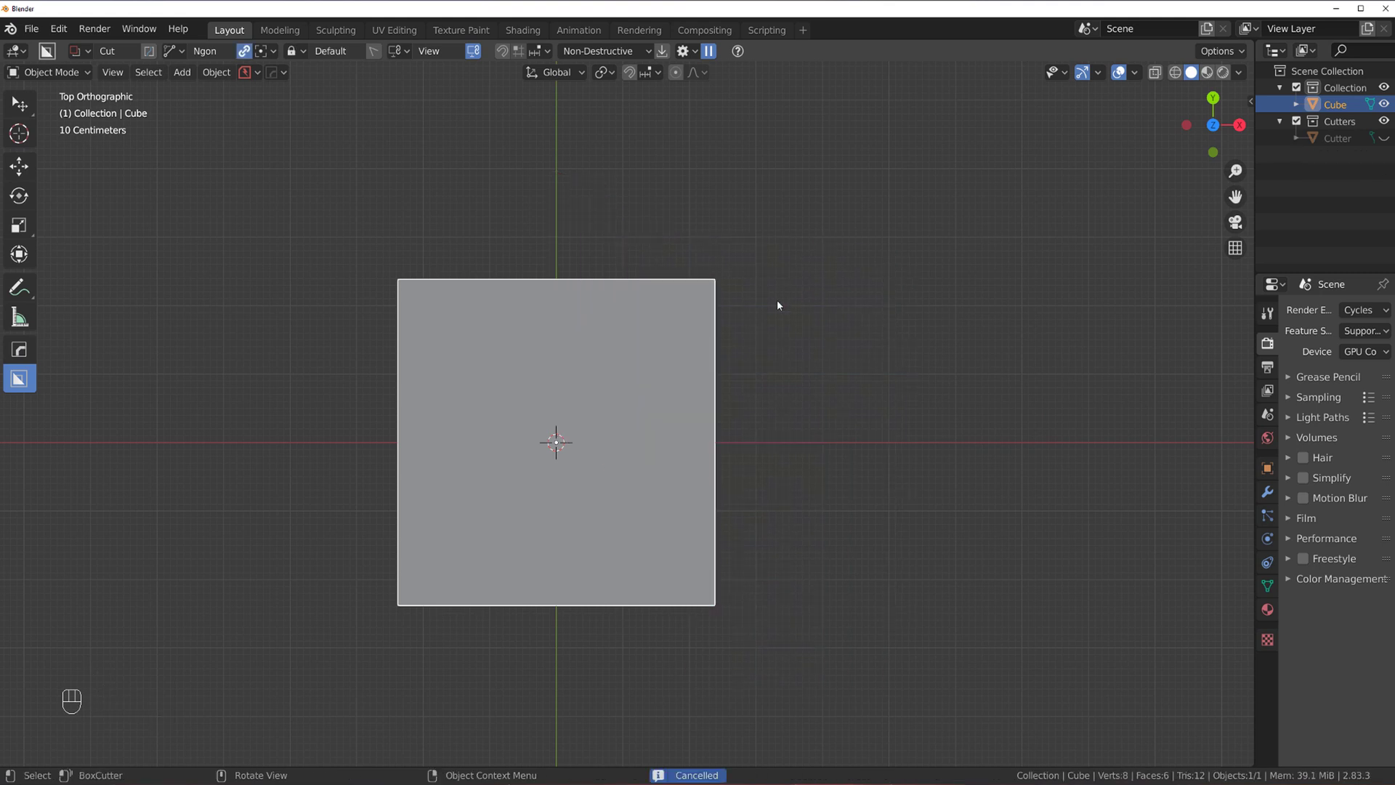
Cut away the cube's right side with a closed ngon that has vertical edges joined by a diagonal segment in the middle
{"action": "scroll", "coordinate": [558, 329], "scroll_direction": "down", "scroll_amount": 3}
{"action": "scroll", "coordinate": [574, 253], "scroll_direction": "up", "scroll_amount": 3}
{"action": "left_click_drag", "start_coordinate": [515, 151], "coordinate": [488, 437]}
{"action": "left_click", "coordinate": [516, 439]}
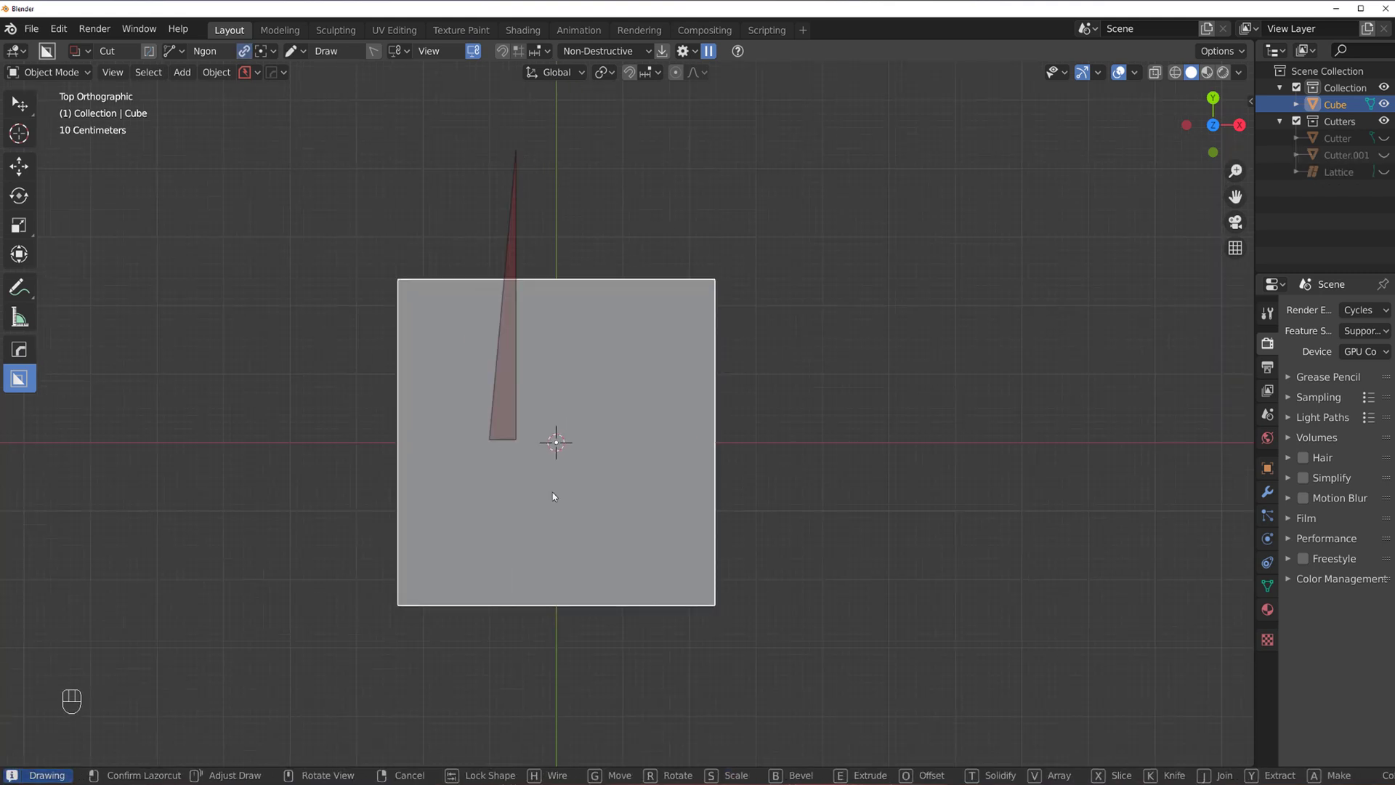
{"action": "left_click", "coordinate": [576, 545]}
{"action": "left_click", "coordinate": [576, 692]}
{"action": "left_click", "coordinate": [887, 742]}
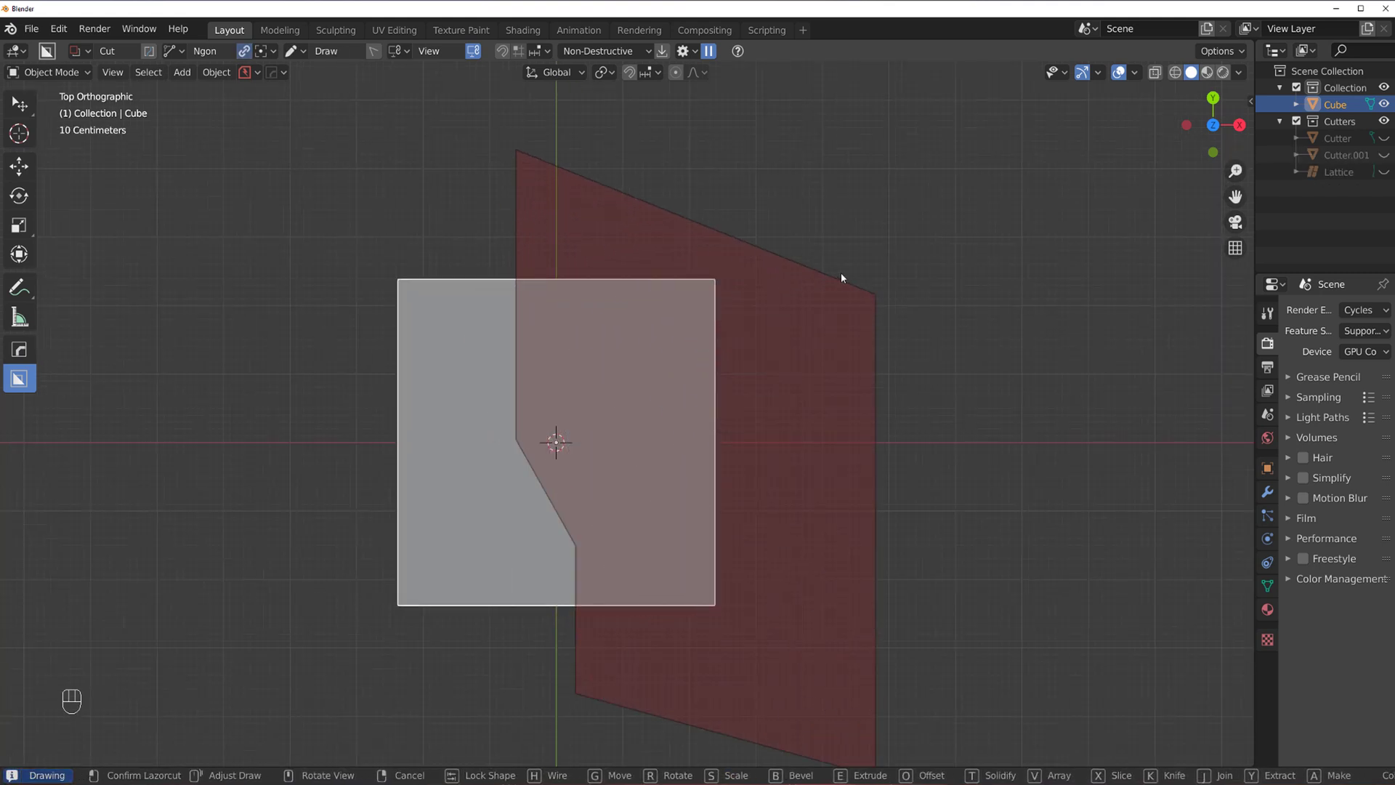
{"action": "double_click", "coordinate": [843, 252]}
From the top orthographic view, draw an angle-snapped ngon cutter over the notched block's right edge, running parallel to its sloped side
{"action": "middle_click_drag", "start_coordinate": [854, 515], "coordinate": [747, 218]}
{"action": "key", "text": "grave"}
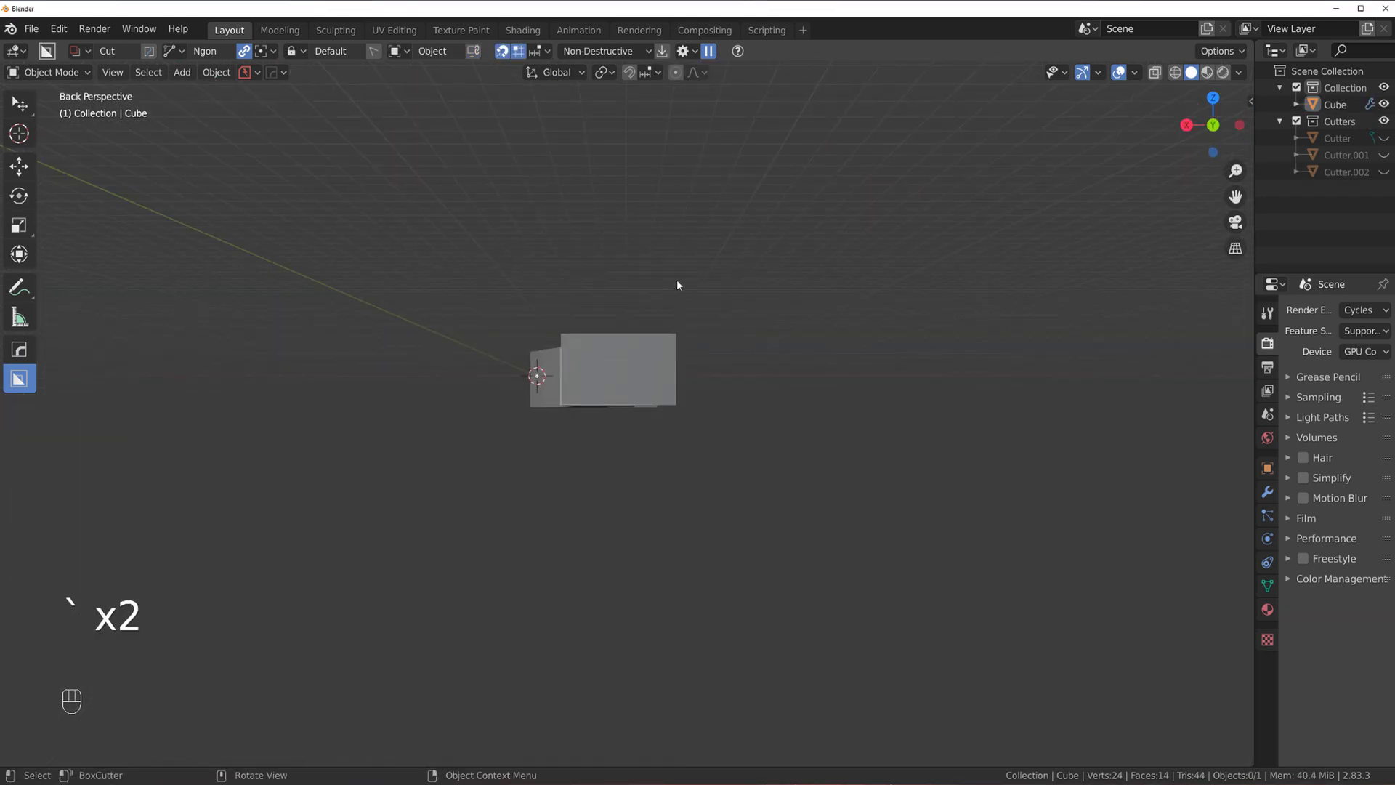
{"action": "key", "text": "grave"}
{"action": "middle_click_drag", "start_coordinate": [731, 588], "coordinate": [722, 504], "text": "shift"}
{"action": "key", "text": "KP_5"}
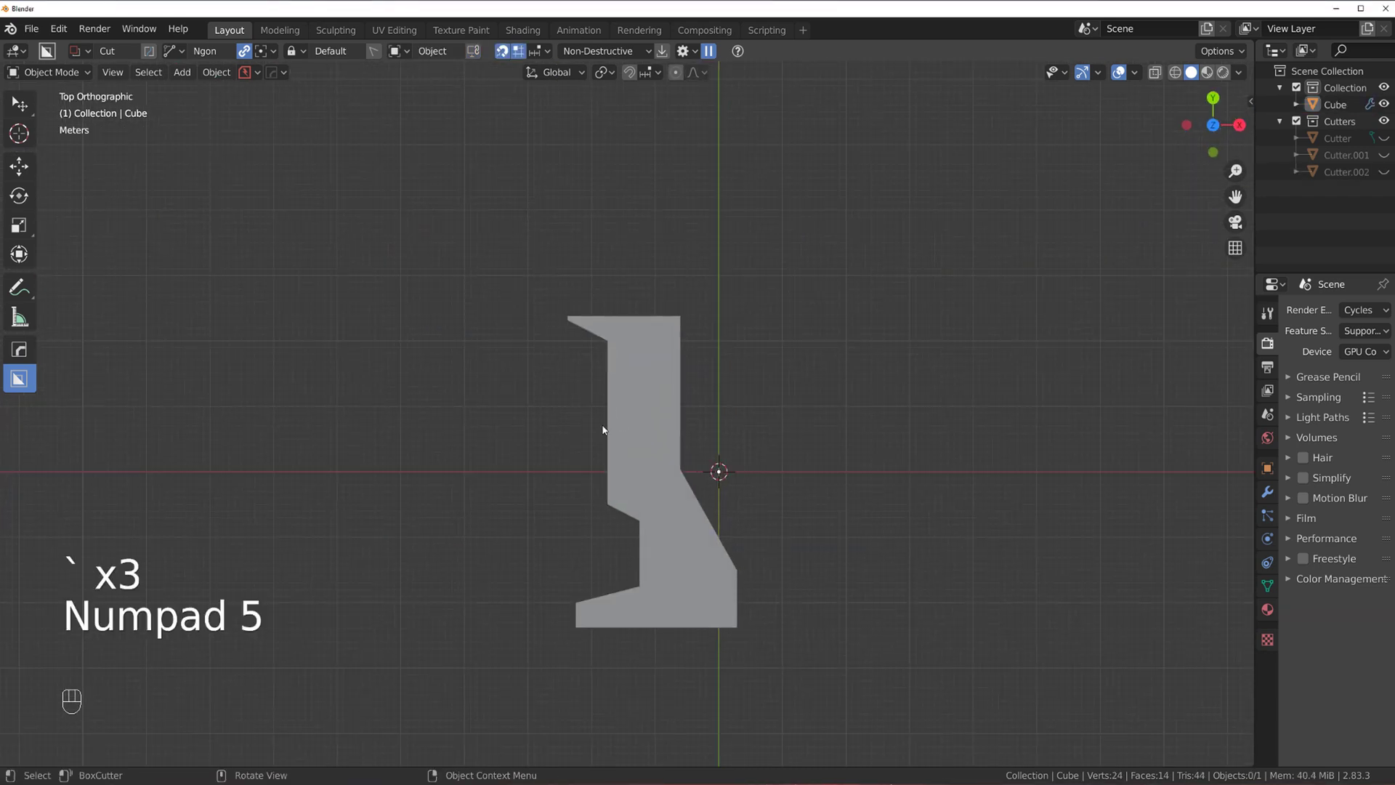
{"action": "left_click_drag", "start_coordinate": [650, 251], "coordinate": [650, 434]}
{"action": "right_click", "coordinate": [650, 435]}
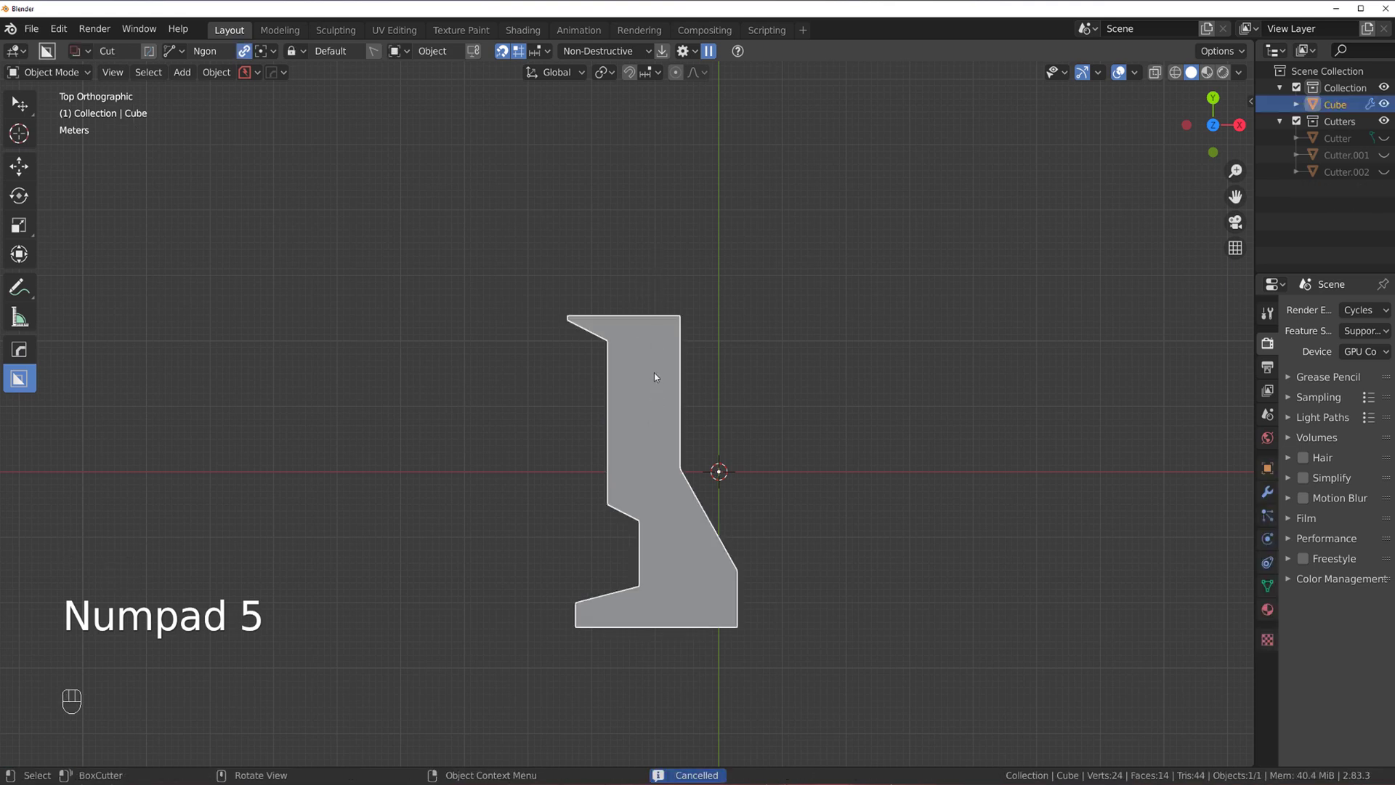
{"action": "left_click_drag", "start_coordinate": [665, 268], "coordinate": [646, 447]}
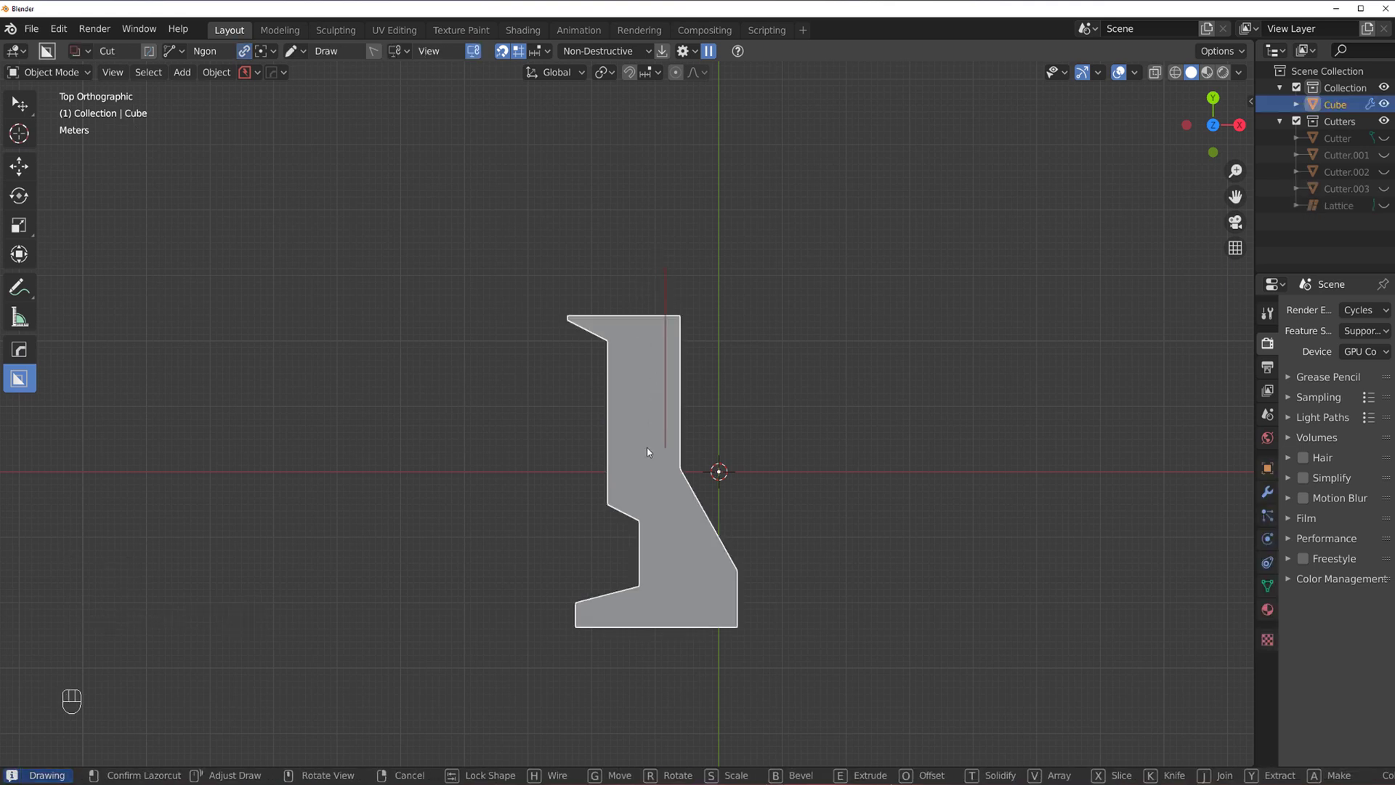
{"action": "left_click", "coordinate": [666, 504]}
{"action": "left_click", "coordinate": [712, 599]}
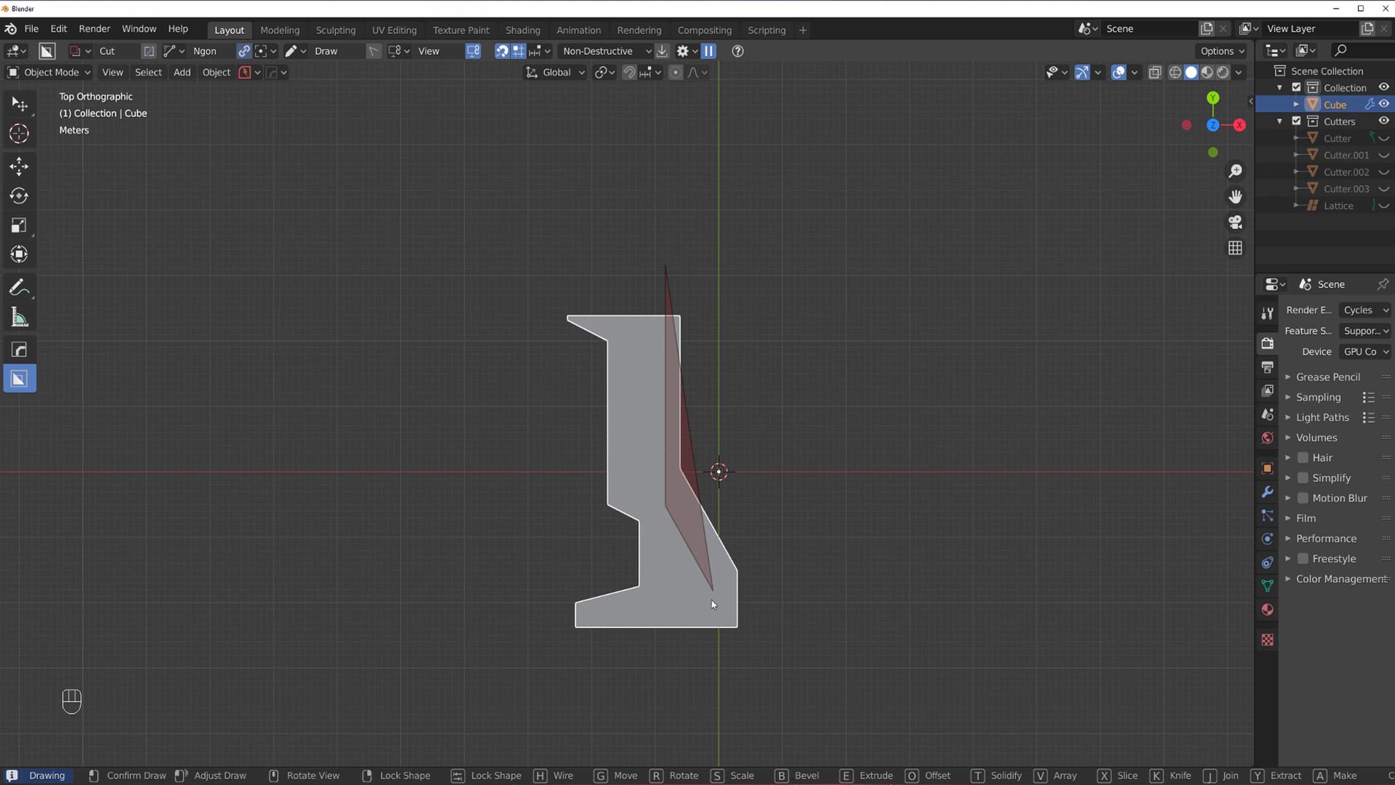
{"action": "left_click", "coordinate": [841, 686]}
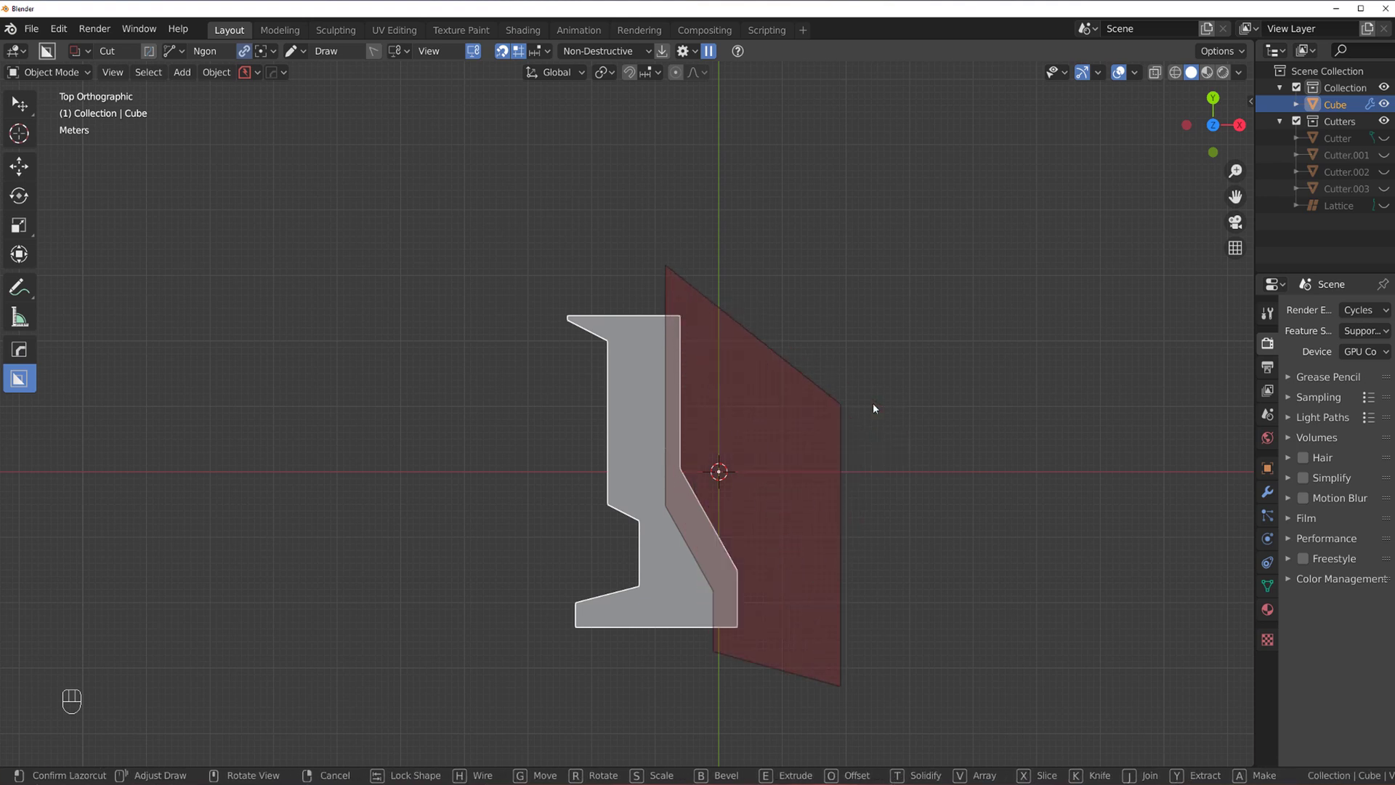
Change the ngon cutter's operation to Inset and execute it on the block's right edge
{"action": "key", "text": "x"}
{"action": "key", "text": "x"}
{"action": "key", "text": "space"}
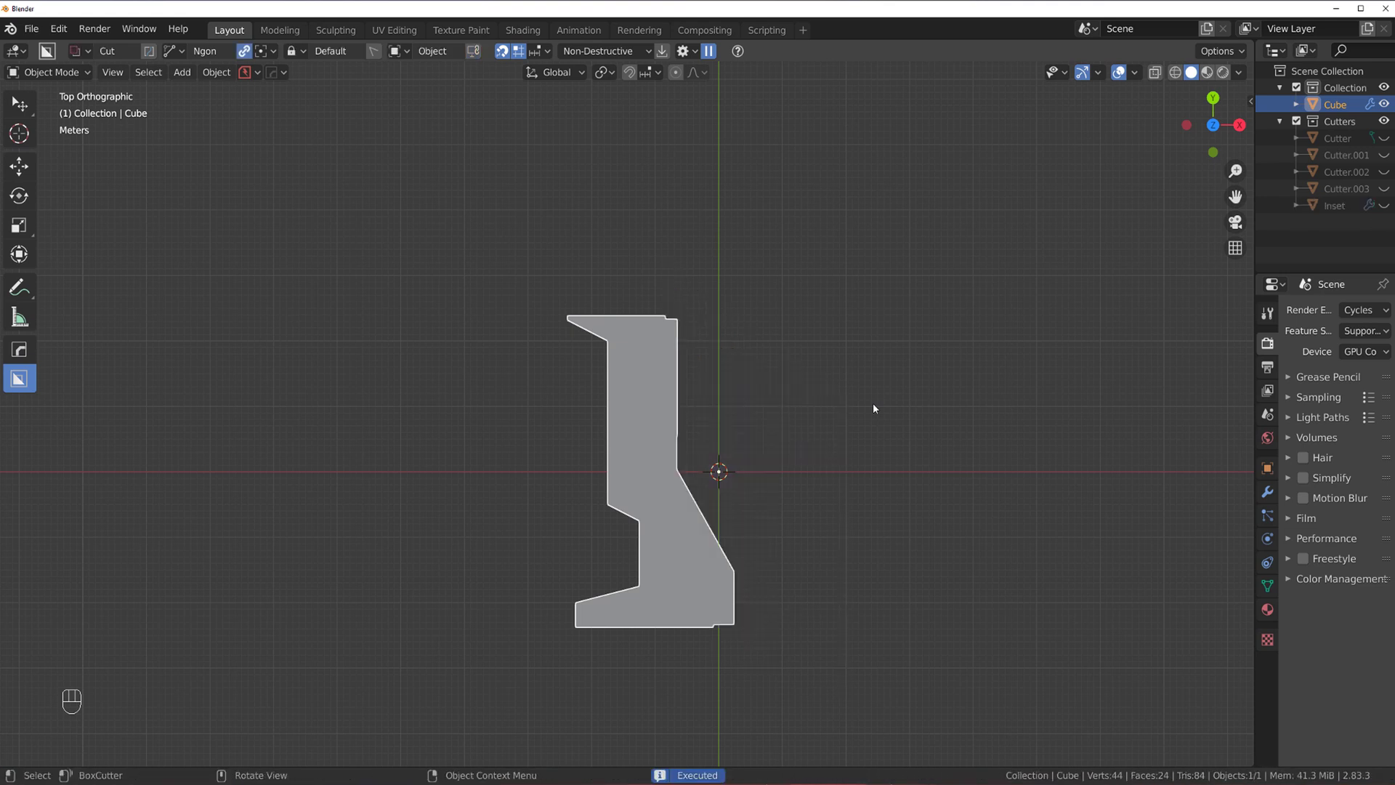
{"action": "middle_click_drag", "start_coordinate": [873, 404], "coordinate": [748, 355]}
{"action": "scroll", "coordinate": [747, 355], "scroll_direction": "up", "scroll_amount": 5}
{"action": "middle_click_drag", "start_coordinate": [746, 407], "coordinate": [727, 312]}
{"action": "scroll", "coordinate": [727, 315], "scroll_direction": "down", "scroll_amount": 2}
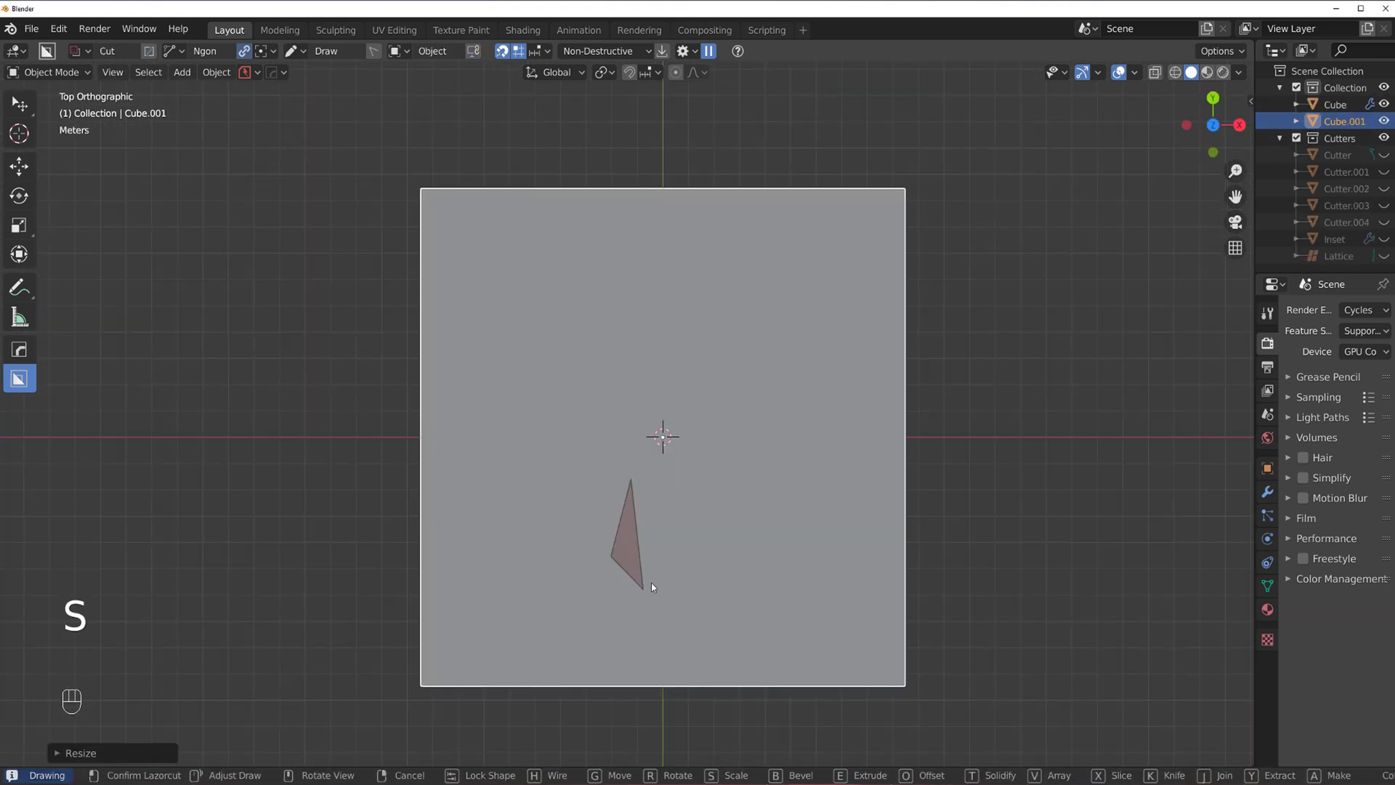
Draw a five-sided ngon cutter on the large cube's top face and array it radially into three copies around the centre
{"action": "left_click", "coordinate": [643, 589]}
{"action": "left_click", "coordinate": [683, 548]}
{"action": "right_click", "coordinate": [712, 485]}
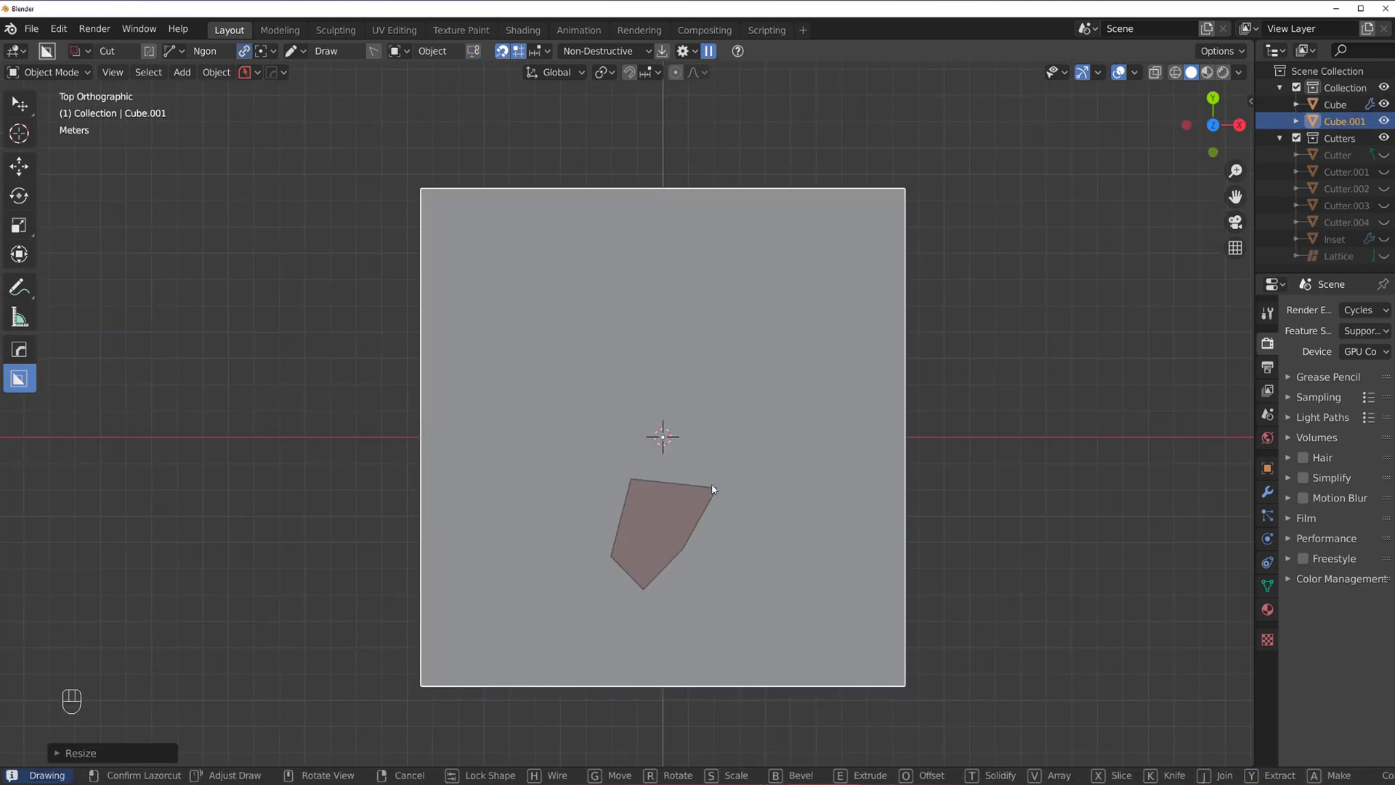
{"action": "key", "text": "v"}
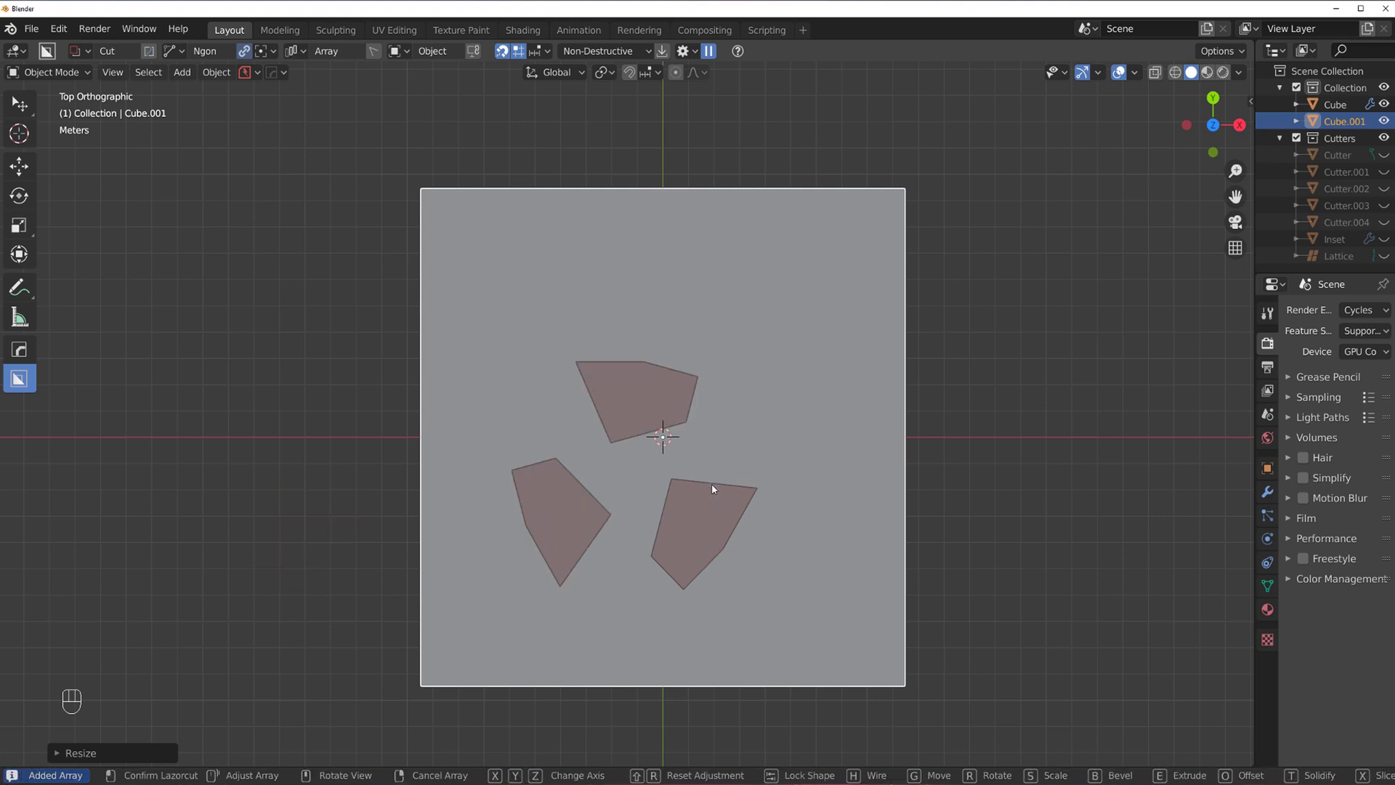
{"action": "middle_click_drag", "start_coordinate": [747, 493], "coordinate": [814, 407]}
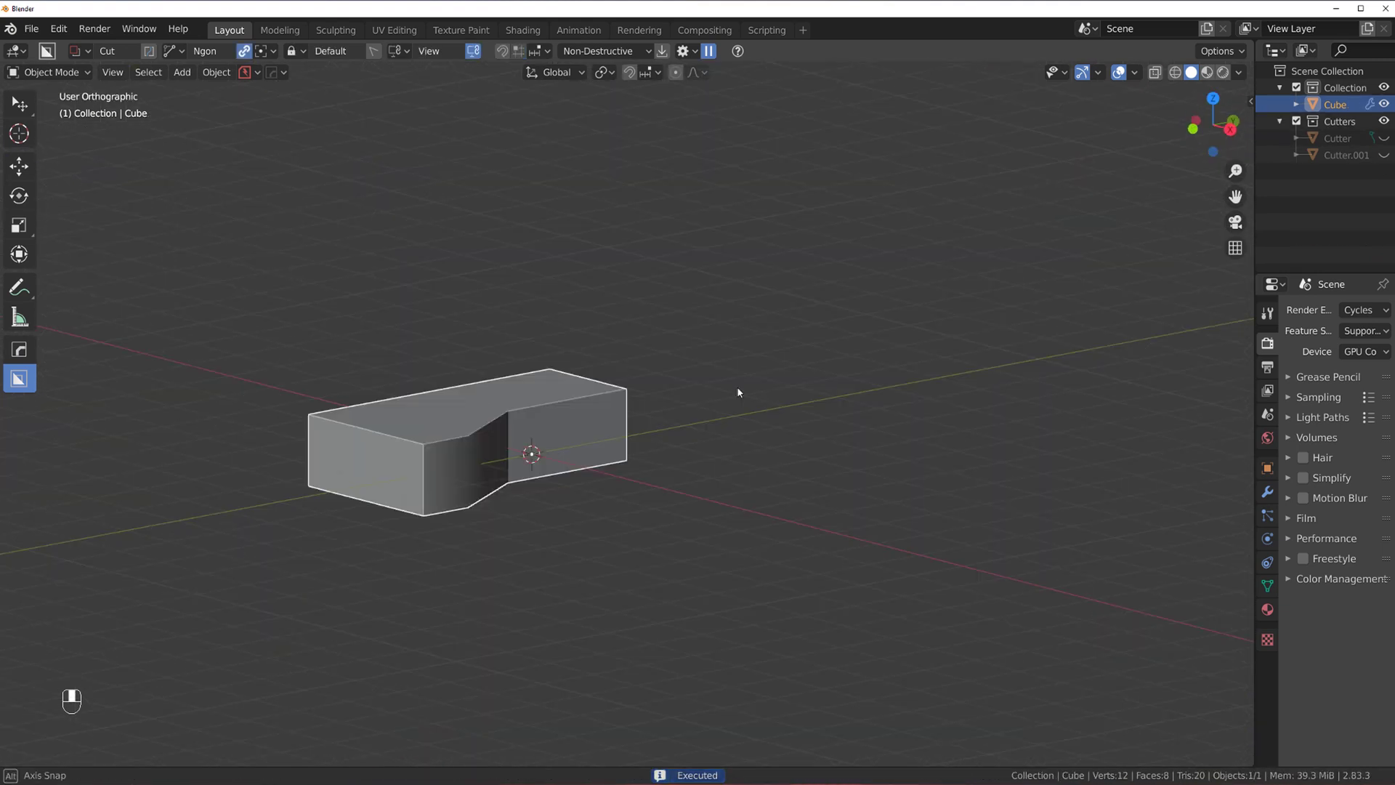
Set BoxCutter's alignment to Object and turn on grid snapping, with the cut block seen from the top
{"action": "middle_click_drag", "start_coordinate": [738, 388], "coordinate": [836, 429]}
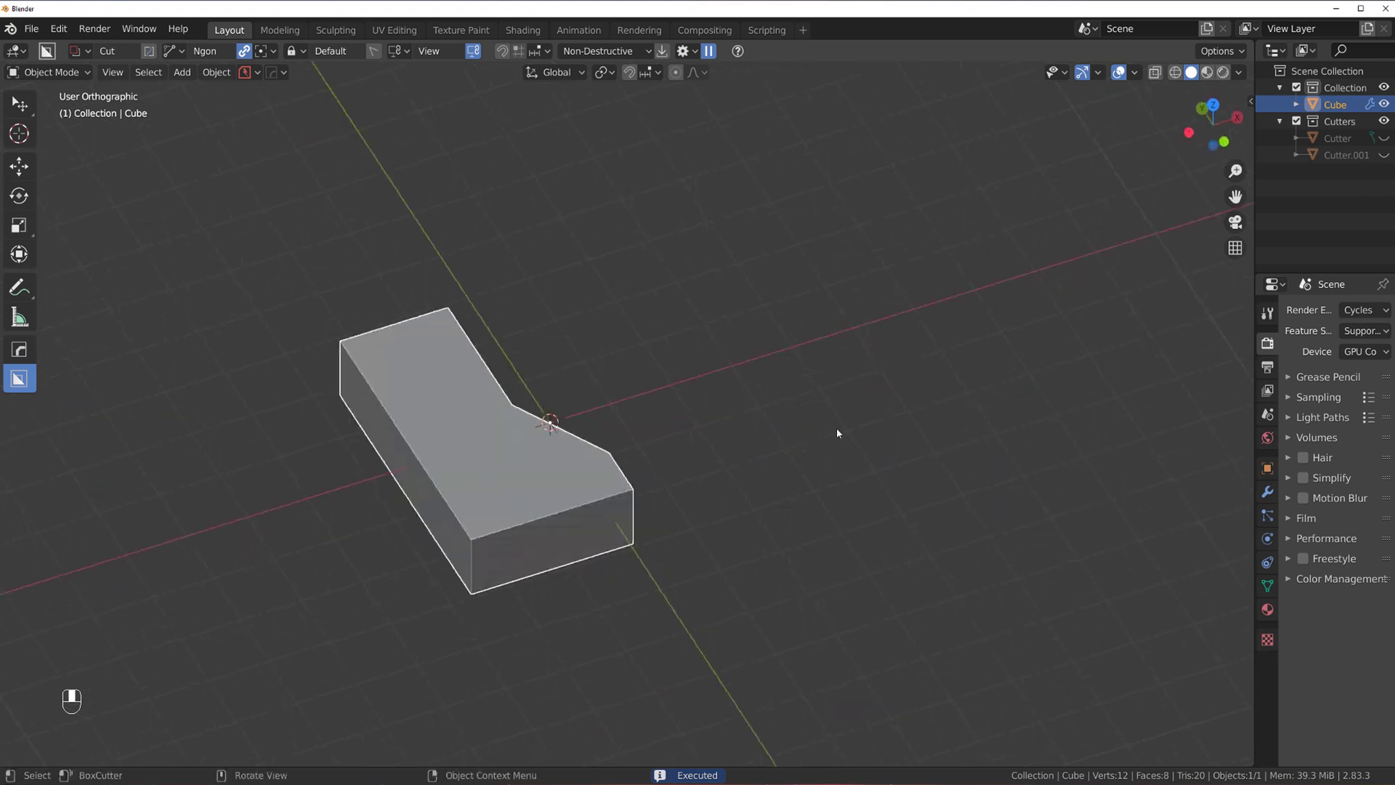
{"action": "key", "text": "grave"}
{"action": "key", "text": "grave"}
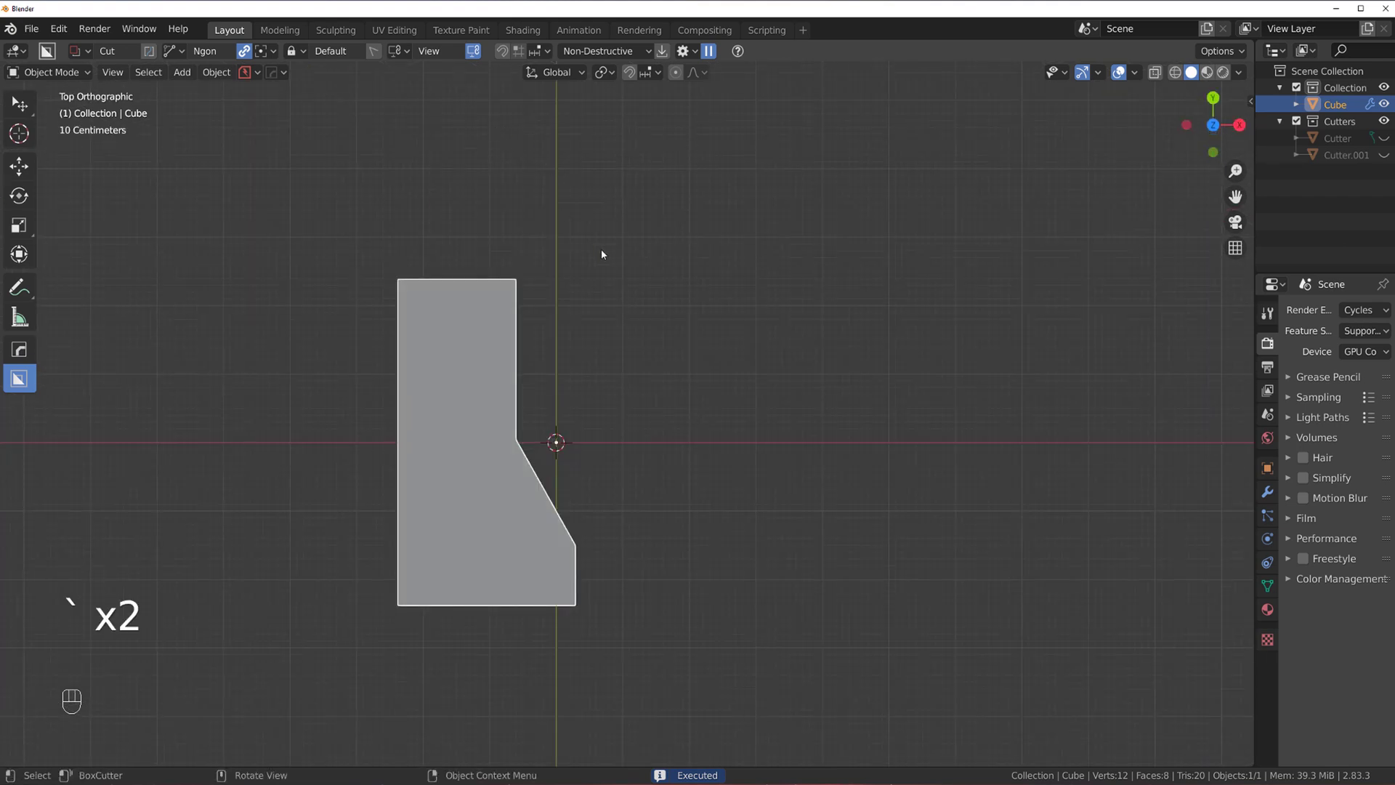
{"action": "key", "text": "shift+v"}
{"action": "left_click", "coordinate": [541, 243]}
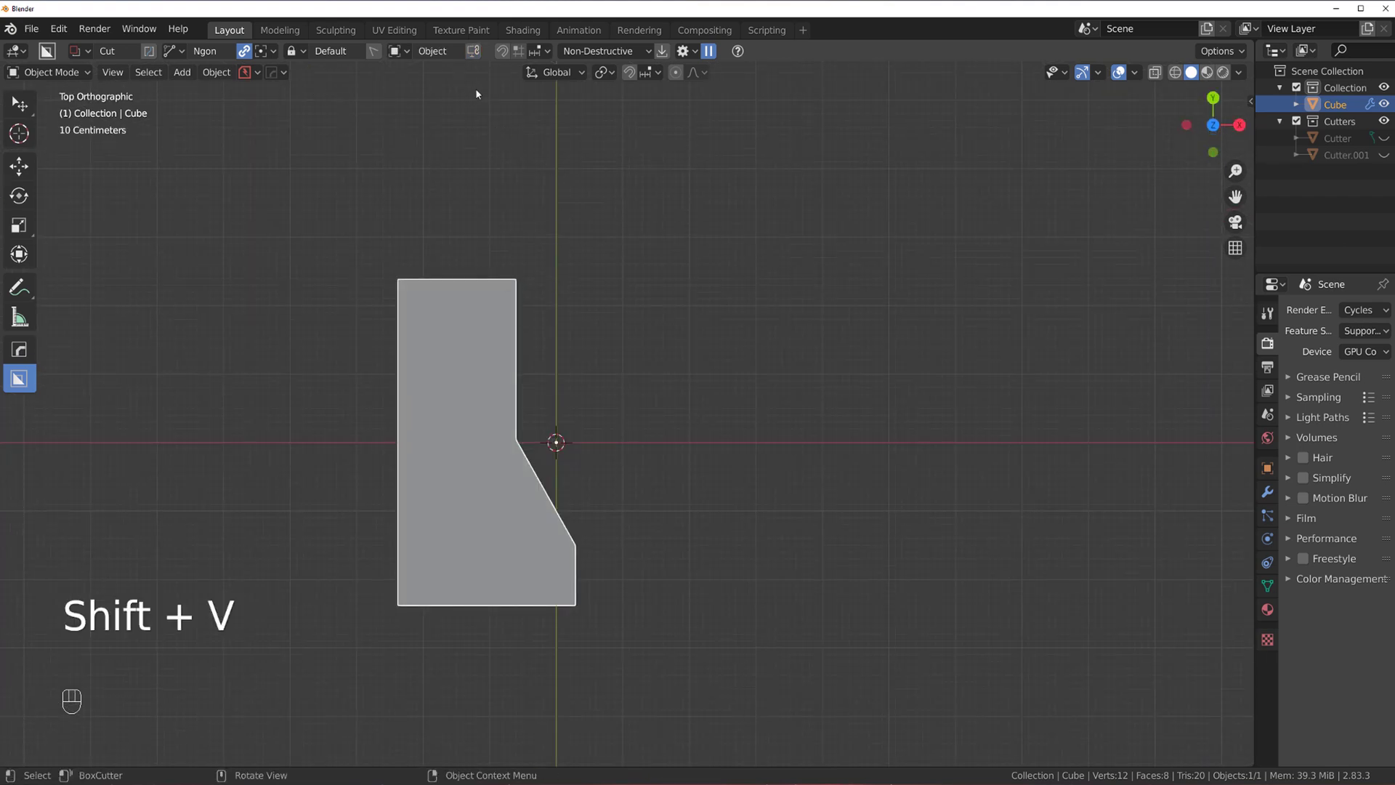
{"action": "left_click", "coordinate": [501, 50]}
{"action": "scroll", "coordinate": [539, 374], "scroll_direction": "down", "scroll_amount": 2}
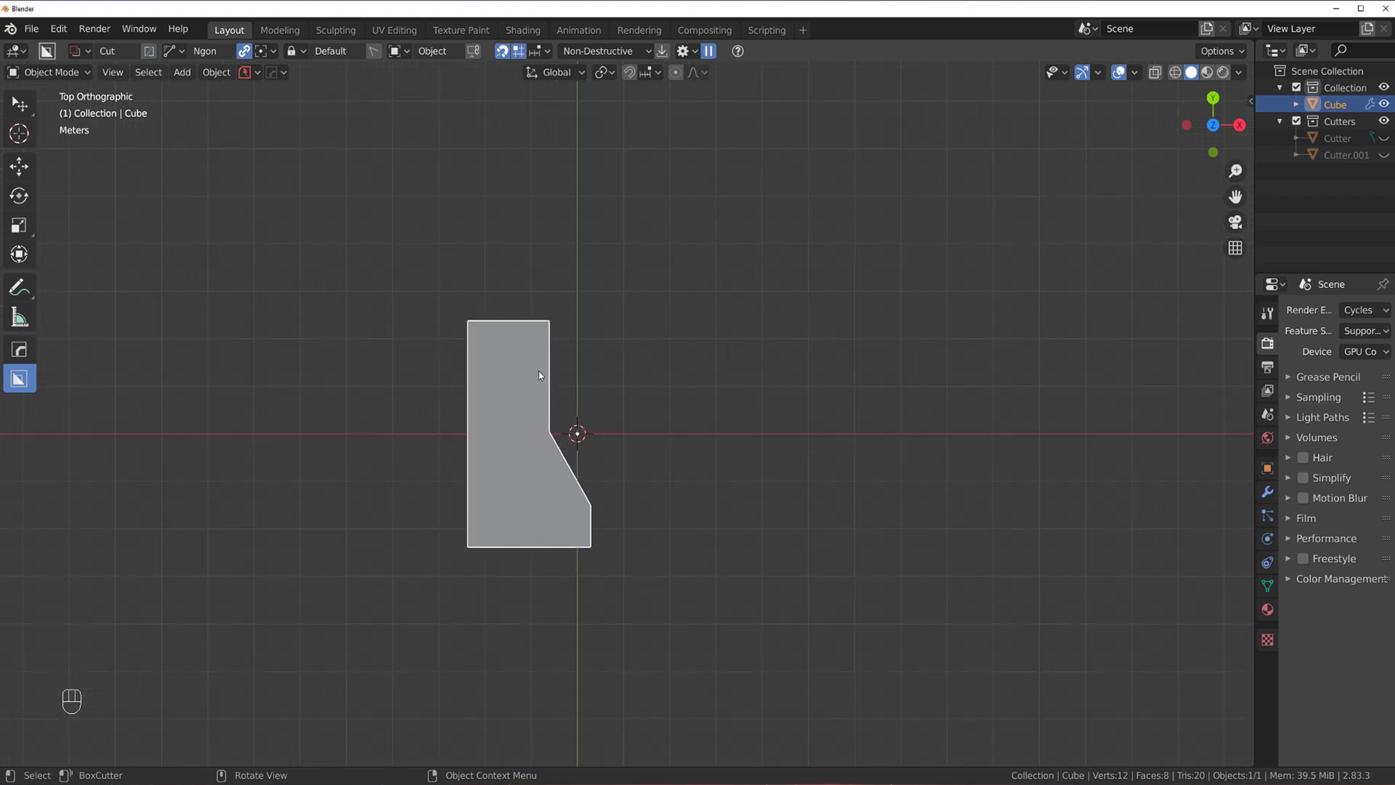
{"action": "scroll", "coordinate": [539, 375], "scroll_direction": "up", "scroll_amount": 2}
Draw a snapped, stepped ngon cutter over the block's left side, extrude it through and execute the cut
{"action": "left_click", "coordinate": [438, 313], "text": "ctrl"}
{"action": "right_click", "coordinate": [450, 339]}
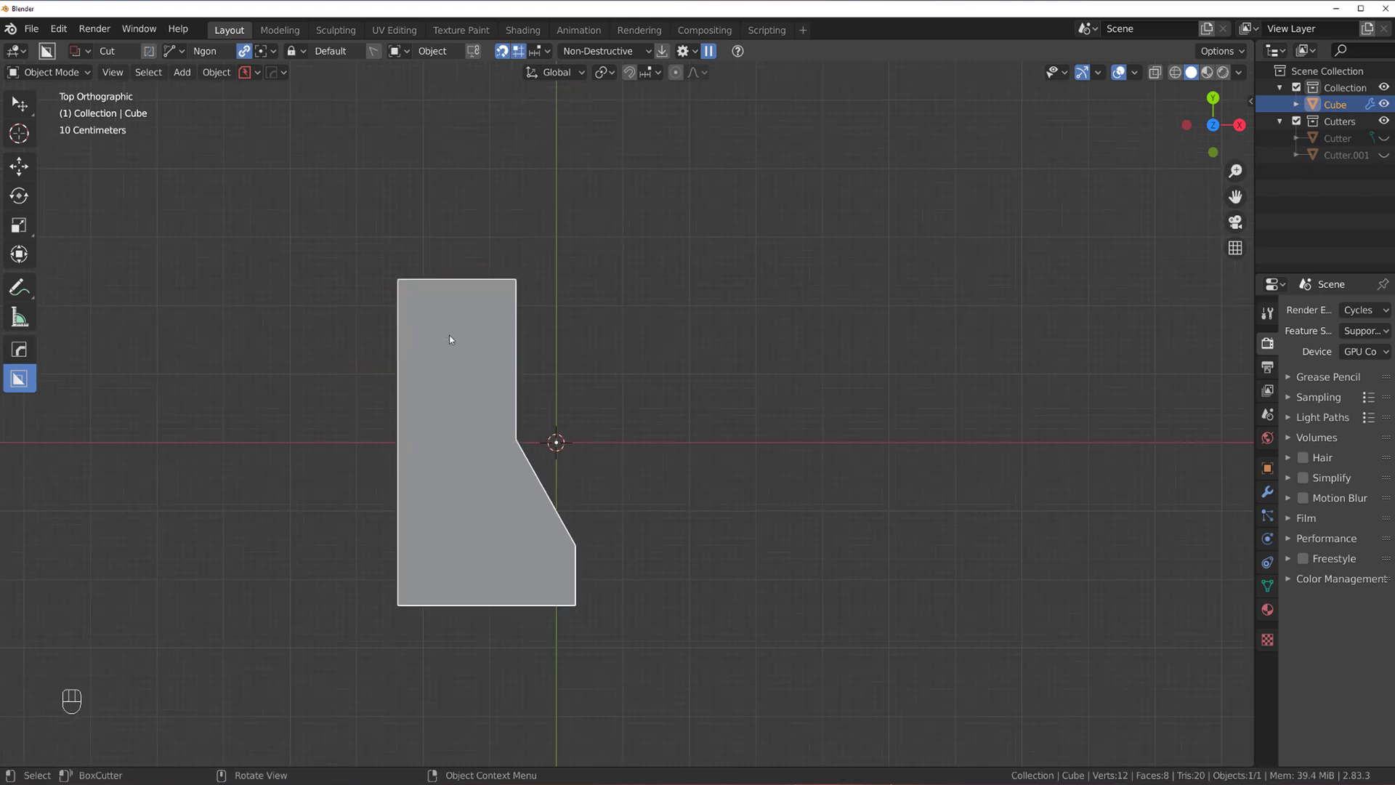
{"action": "mouse_move", "coordinate": [439, 306]}
{"action": "left_mouse_down", "text": "ctrl"}
{"action": "mouse_move", "coordinate": [443, 478]}
{"action": "mouse_move", "coordinate": [473, 498]}
{"action": "mouse_move", "coordinate": [474, 552]}
{"action": "mouse_move", "coordinate": [413, 581]}
{"action": "mouse_move", "coordinate": [420, 612]}
{"action": "left_mouse_up", "text": "ctrl"}
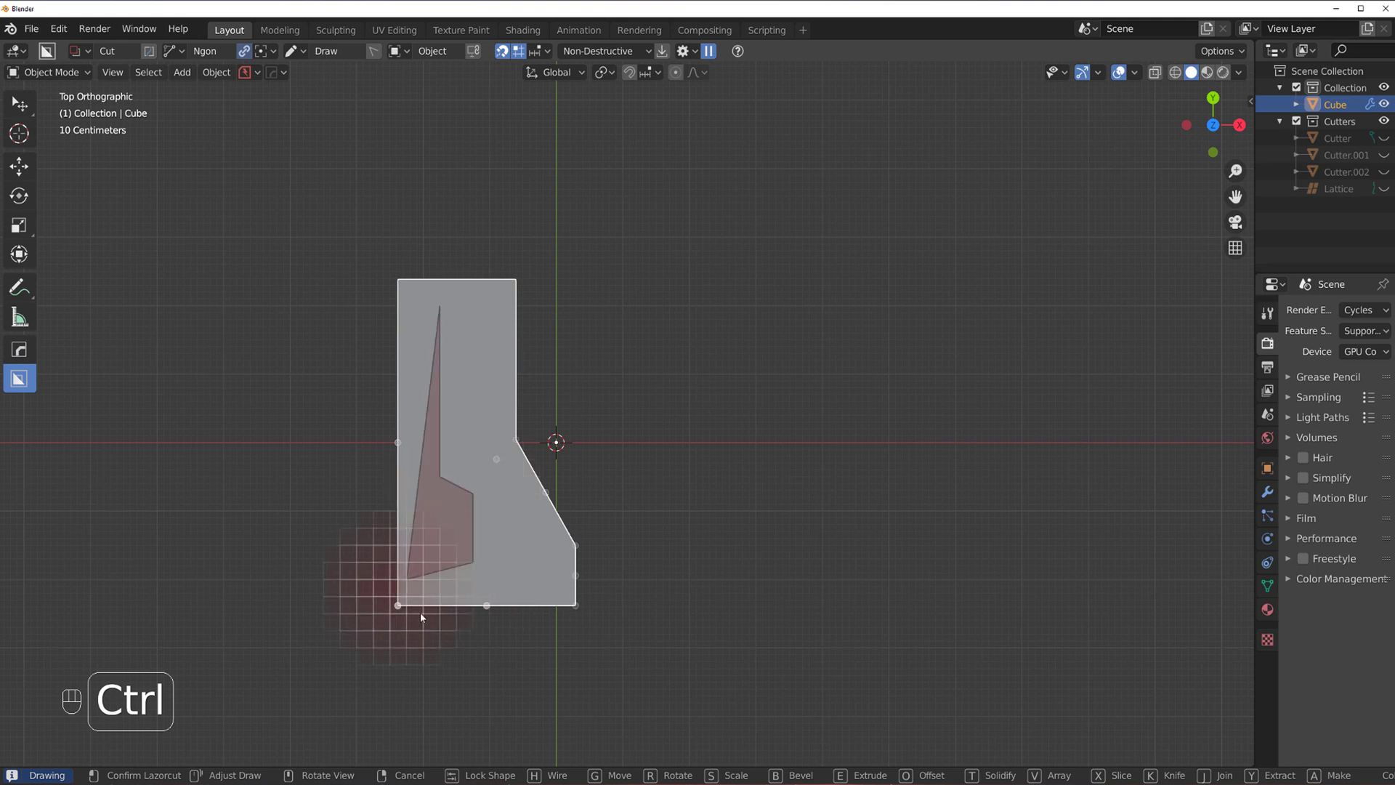
{"action": "left_click", "coordinate": [408, 665], "text": "ctrl"}
{"action": "left_click", "coordinate": [242, 596], "text": "ctrl"}
{"action": "double_click", "coordinate": [275, 218], "text": "ctrl"}
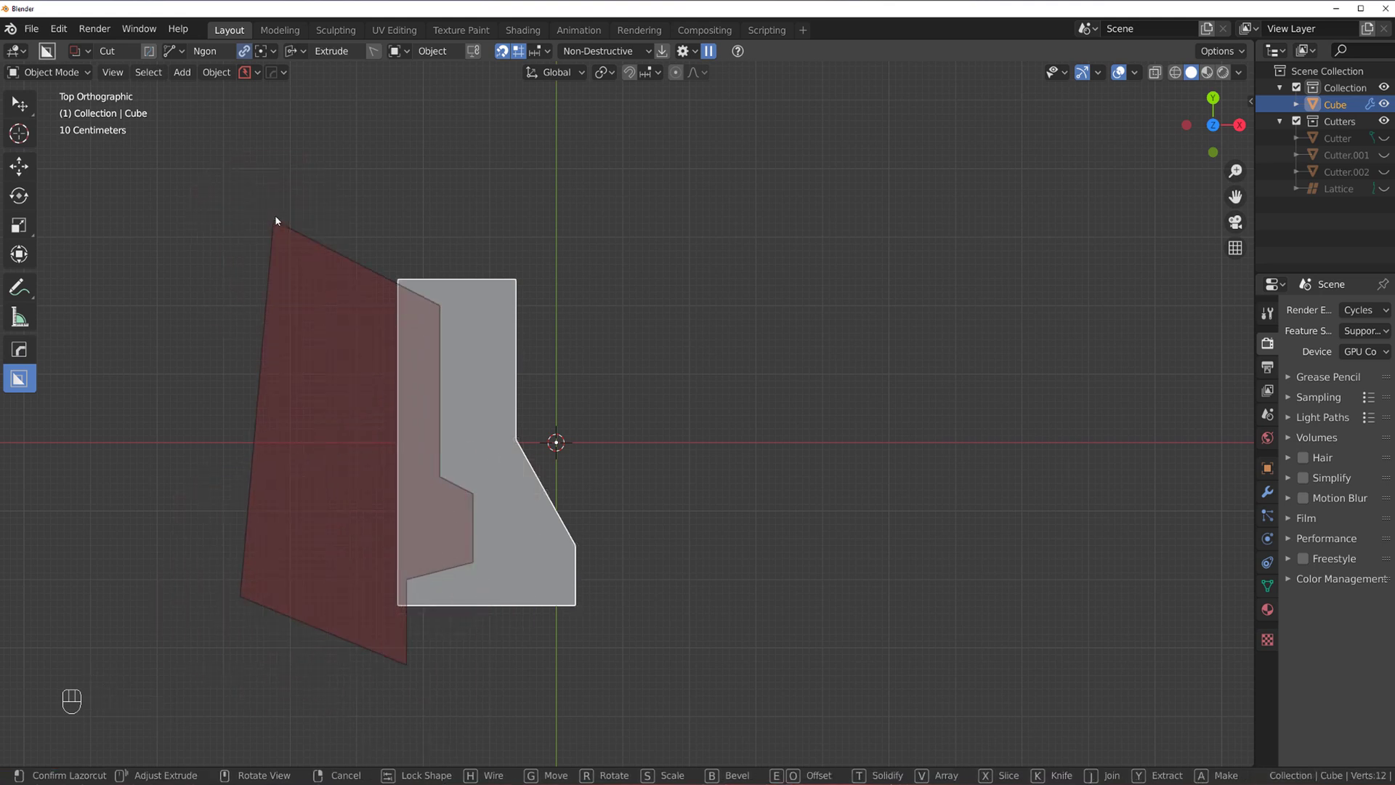
{"action": "left_click", "coordinate": [275, 220]}
{"action": "middle_click_drag", "start_coordinate": [568, 417], "coordinate": [685, 338]}
{"action": "scroll", "coordinate": [685, 339], "scroll_direction": "up", "scroll_amount": 3}
{"action": "key", "text": "KP_5"}
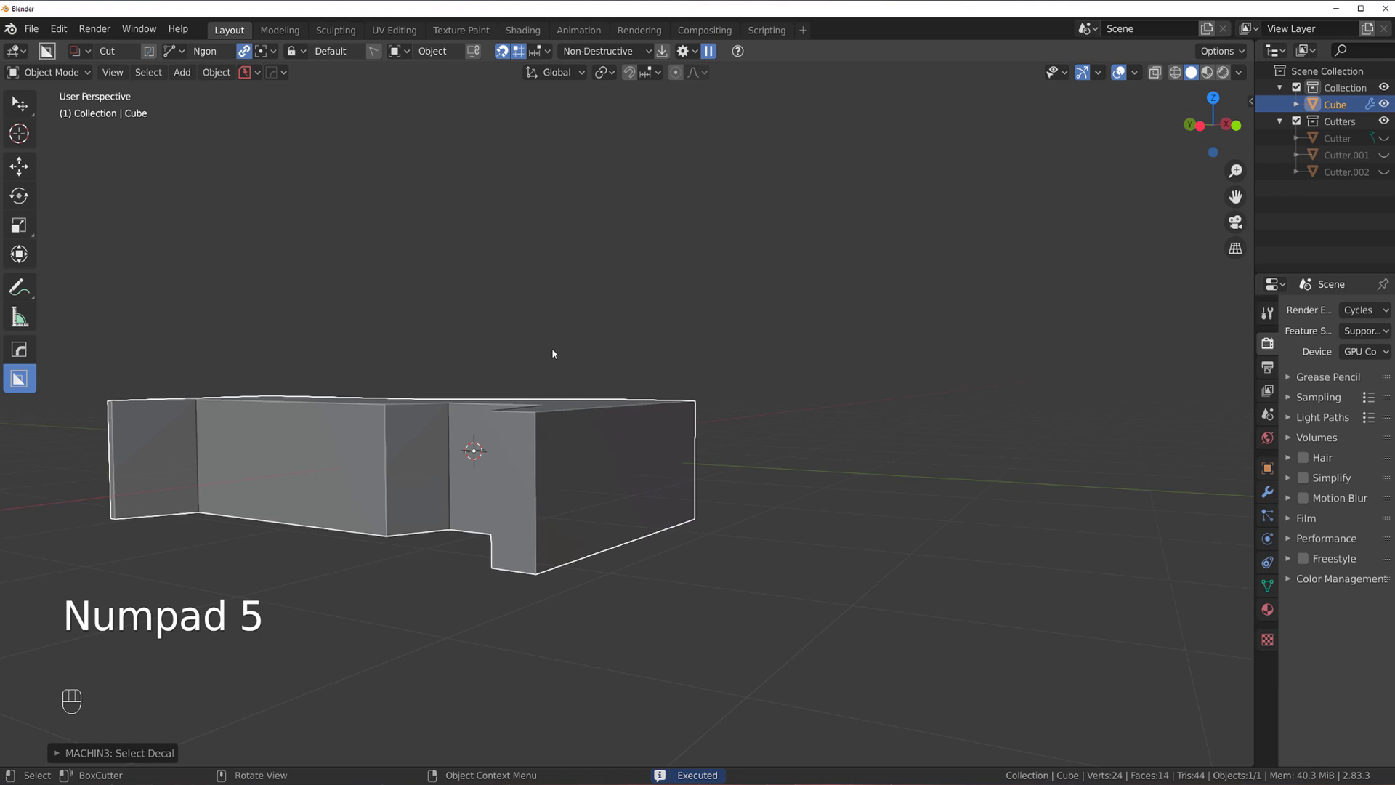
{"action": "middle_click_drag", "start_coordinate": [552, 351], "coordinate": [855, 314]}
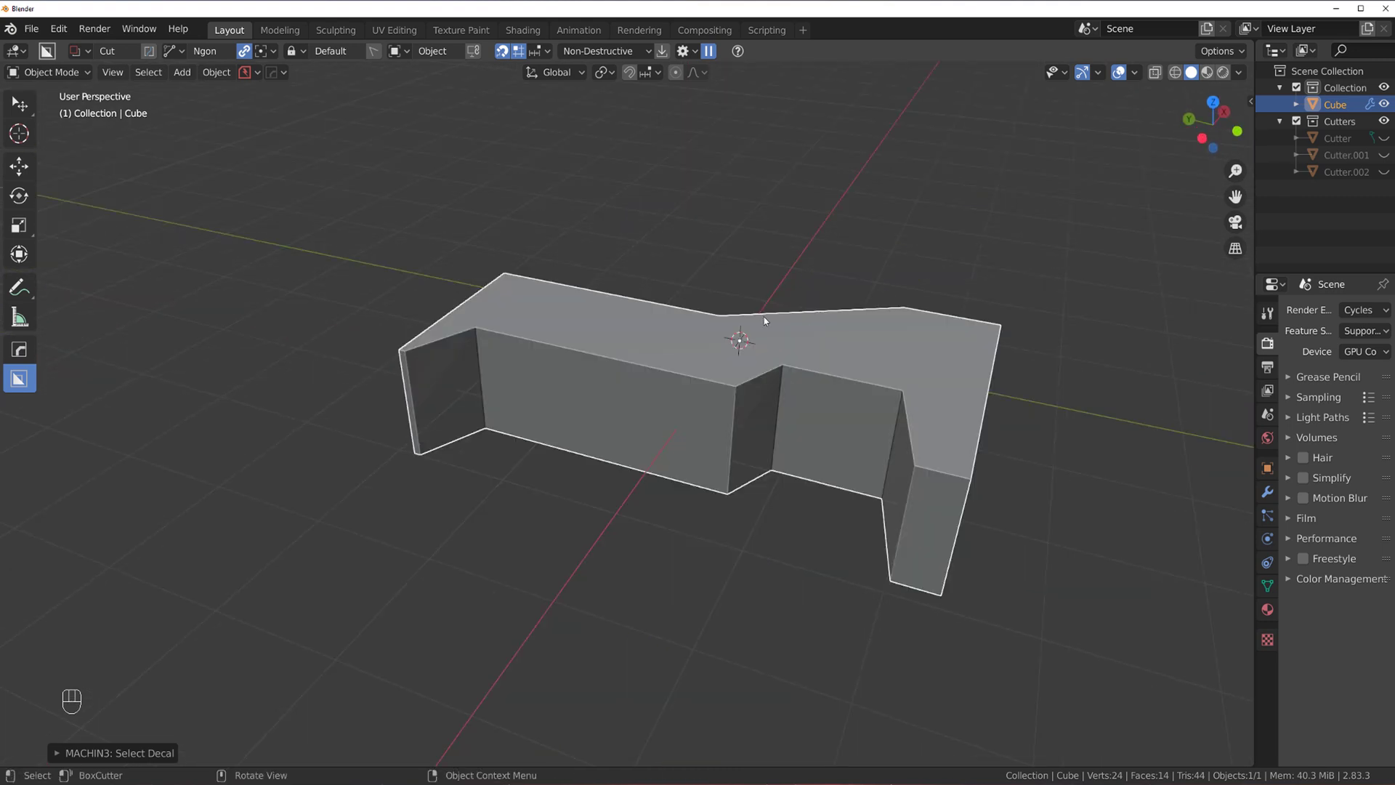